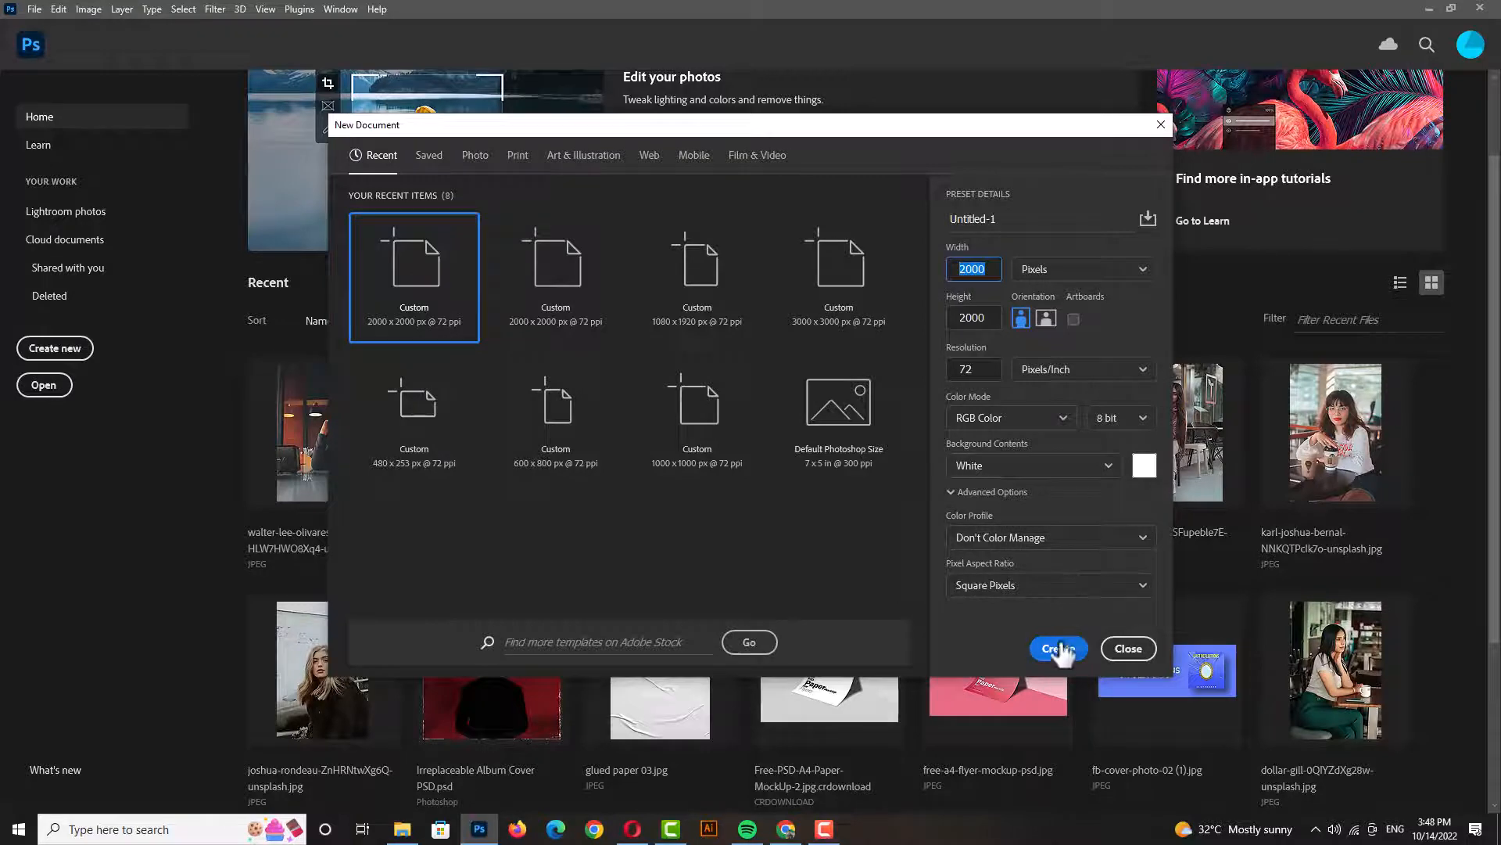
Create a 2000 x 2000 px, 72 ppi RGB document with a white background and add a red (ff0202) solid color fill layer.
click(1059, 648)
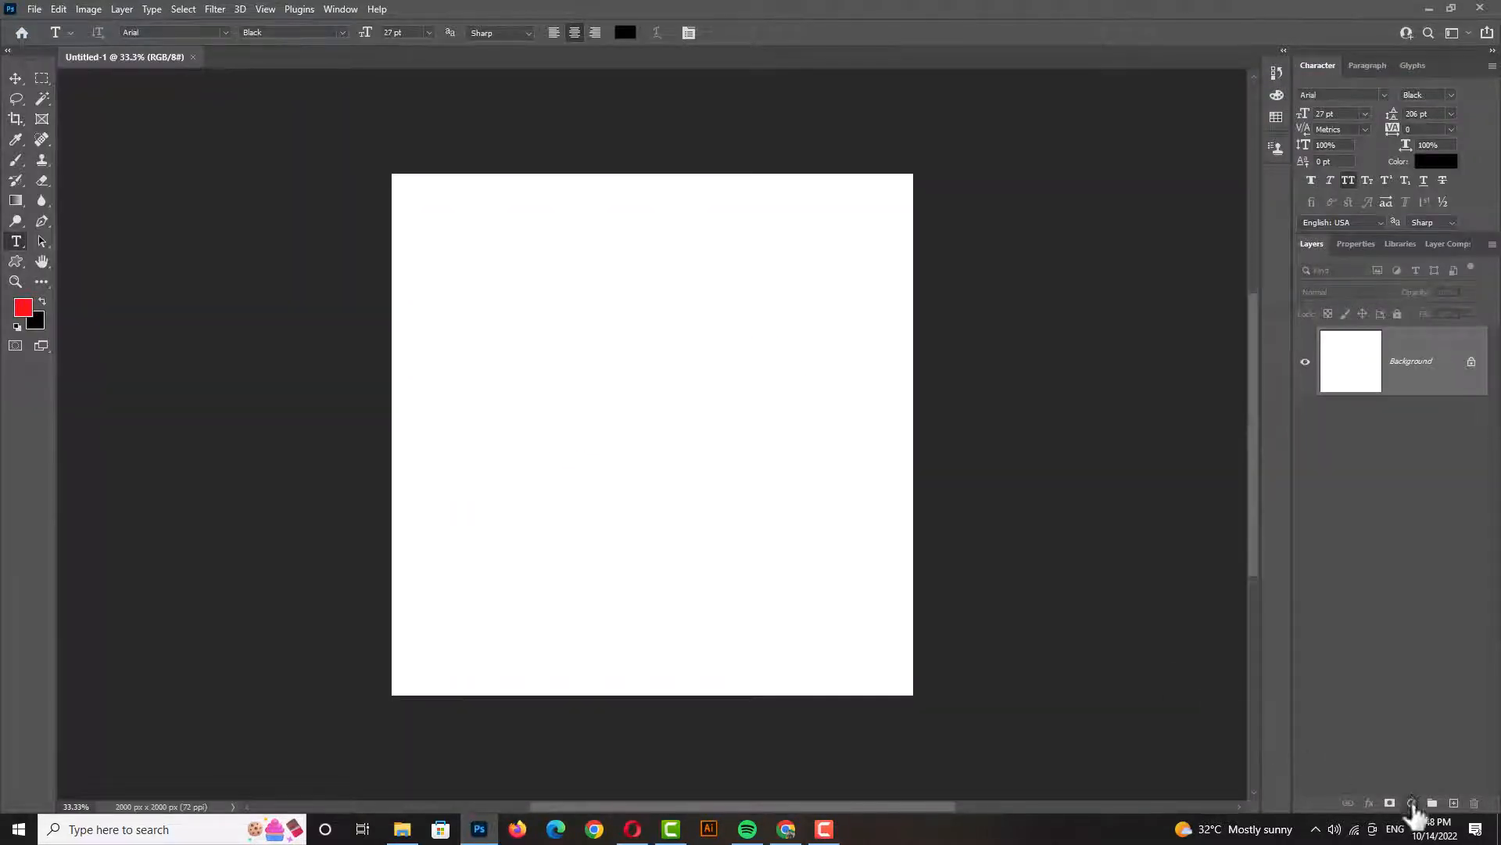
click(1412, 803)
click(1420, 528)
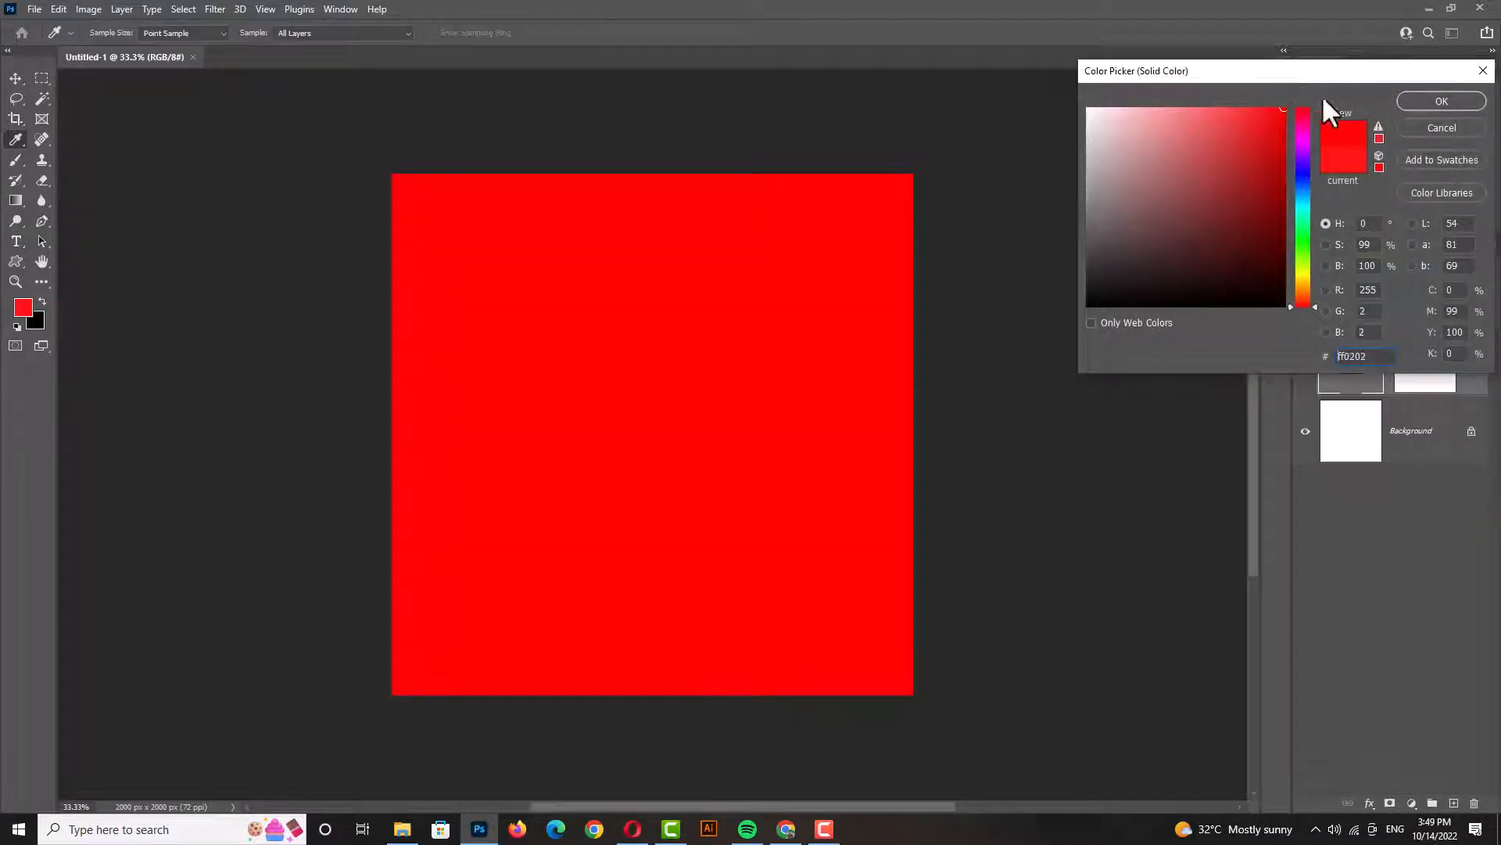
click(1437, 101)
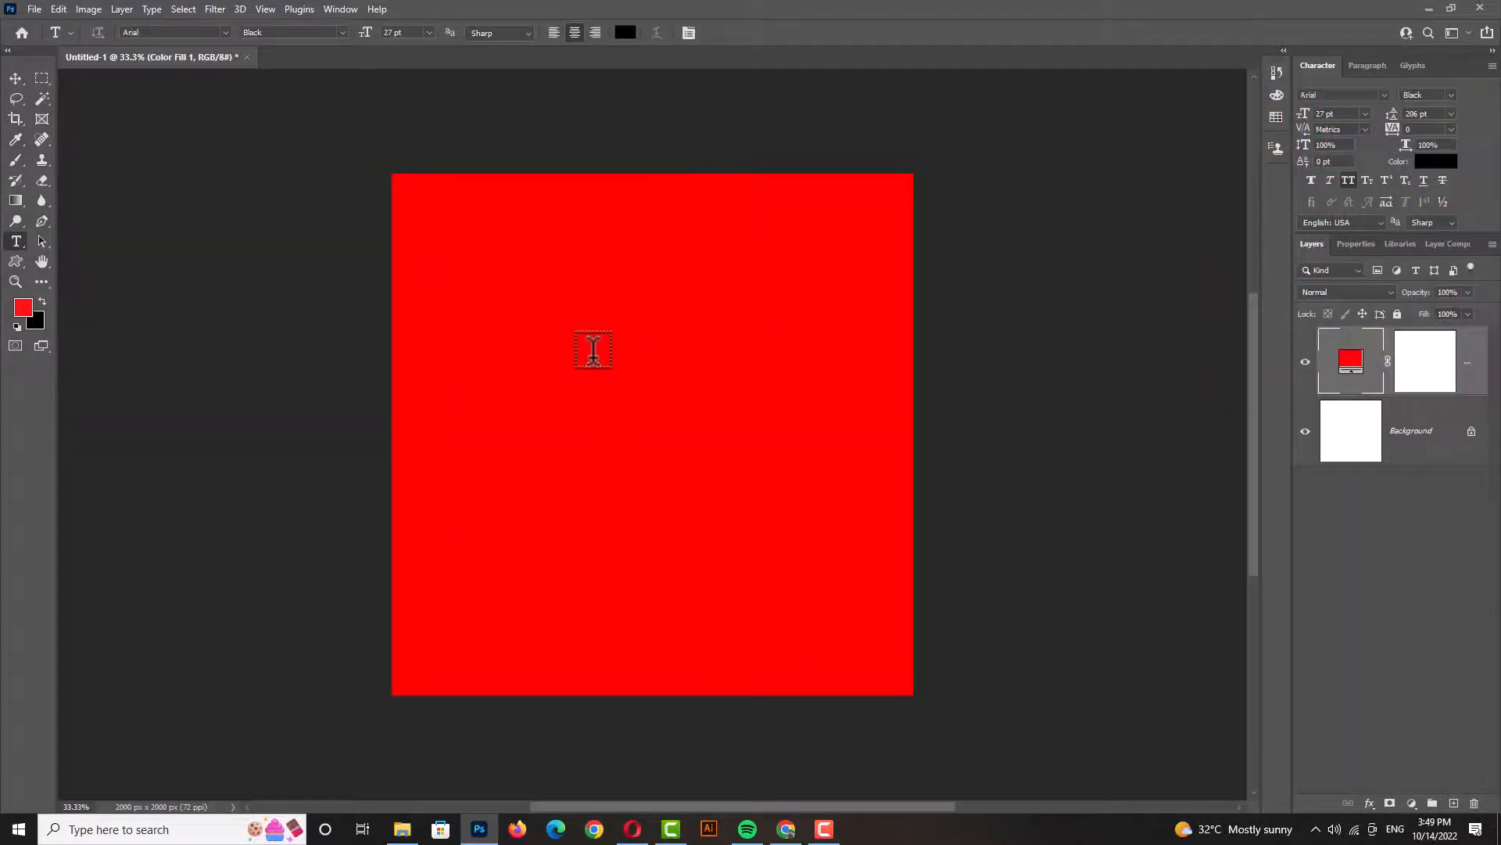
Add the text LIGHTDROP in white Arial Black at 194 pt and place it horizontally centered near the canvas's upper edge.
click(579, 282)
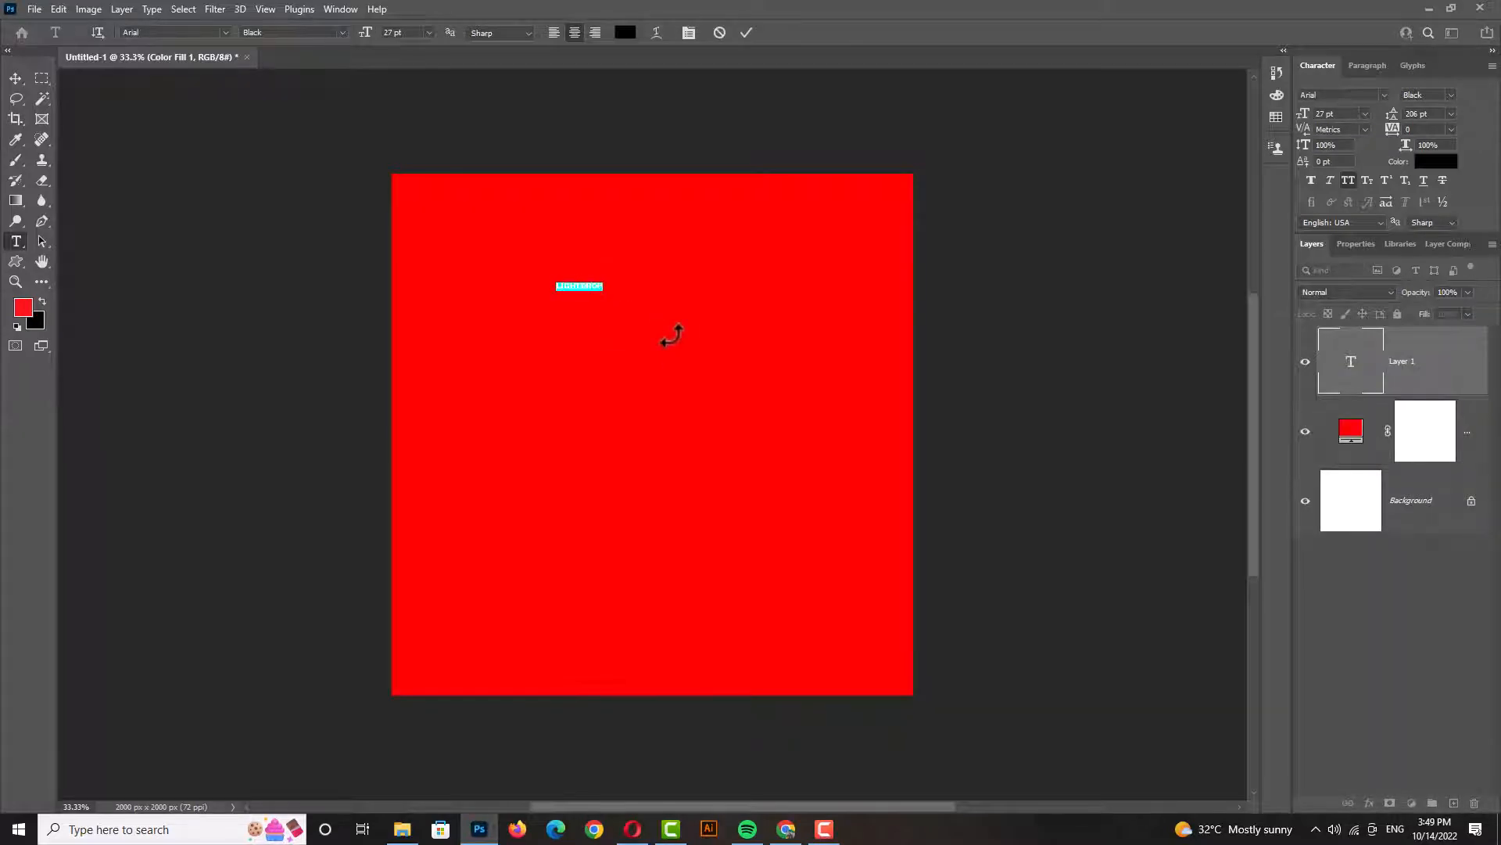
click(1435, 161)
drag(1197, 205, 1090, 83)
click(1442, 102)
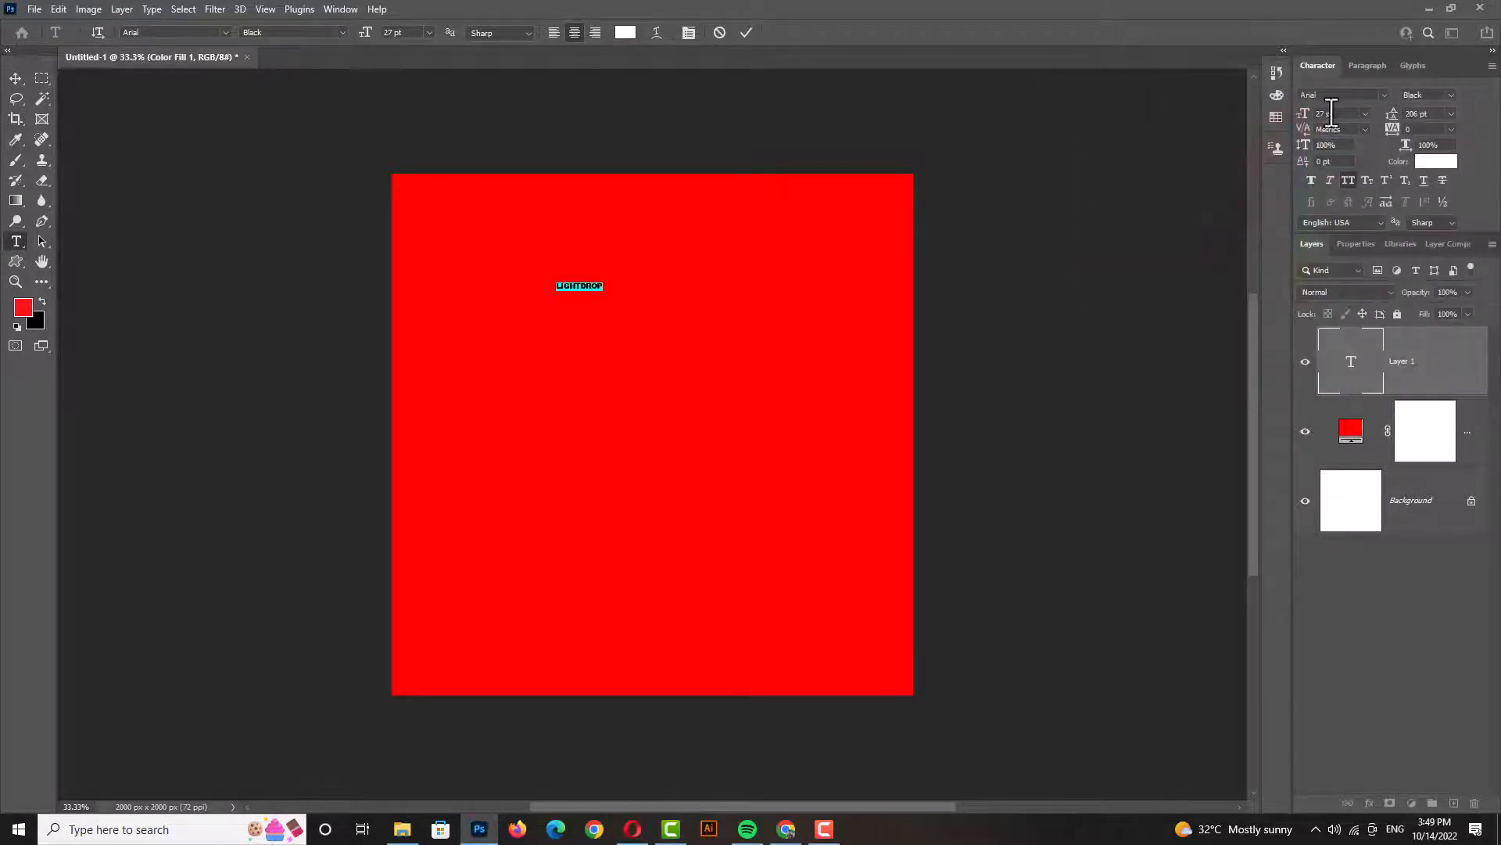
drag(1303, 113, 1437, 115)
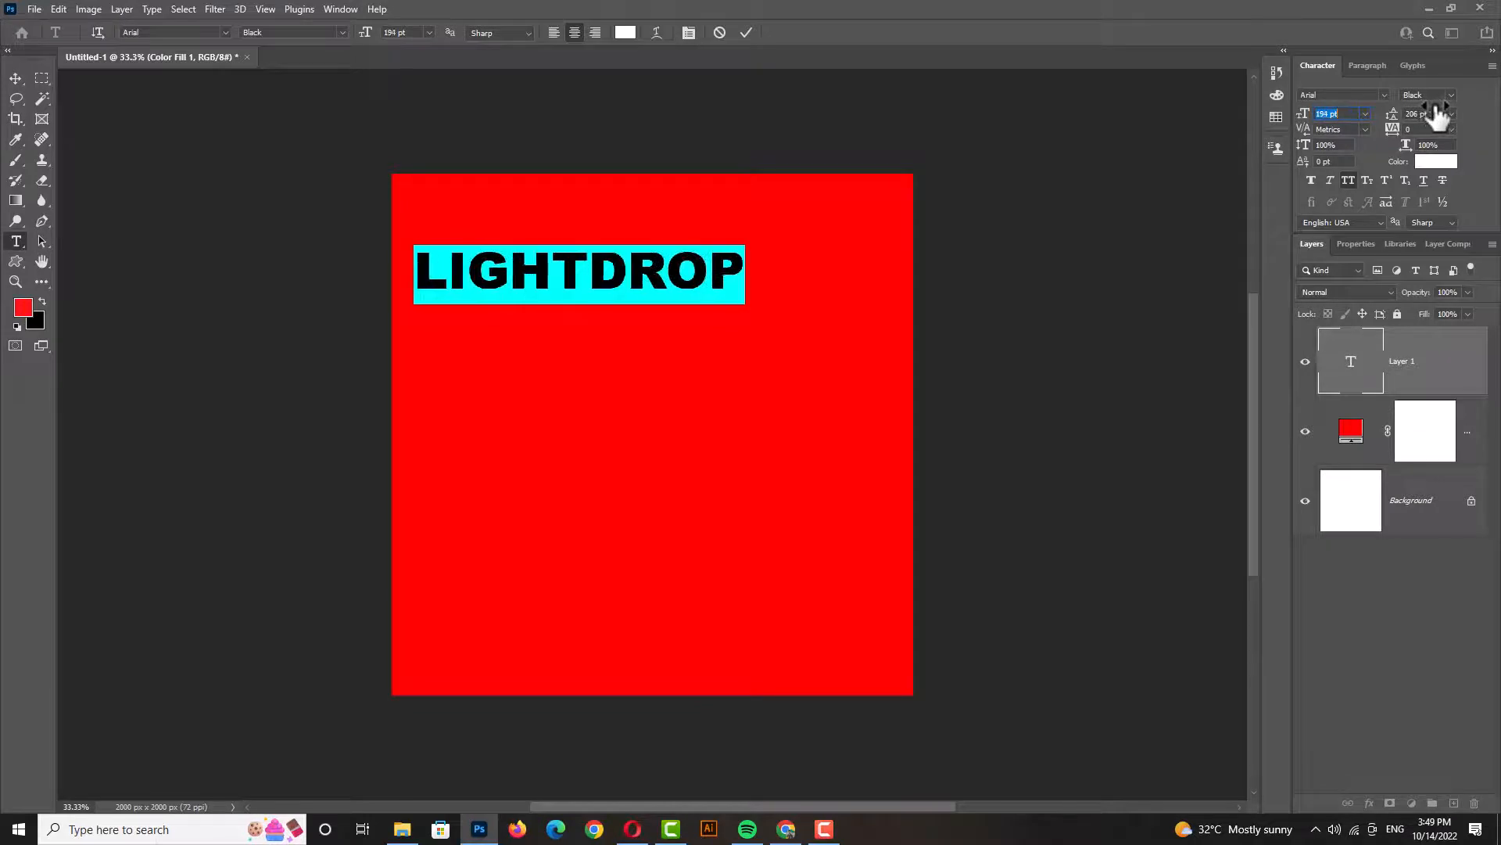
click(16, 78)
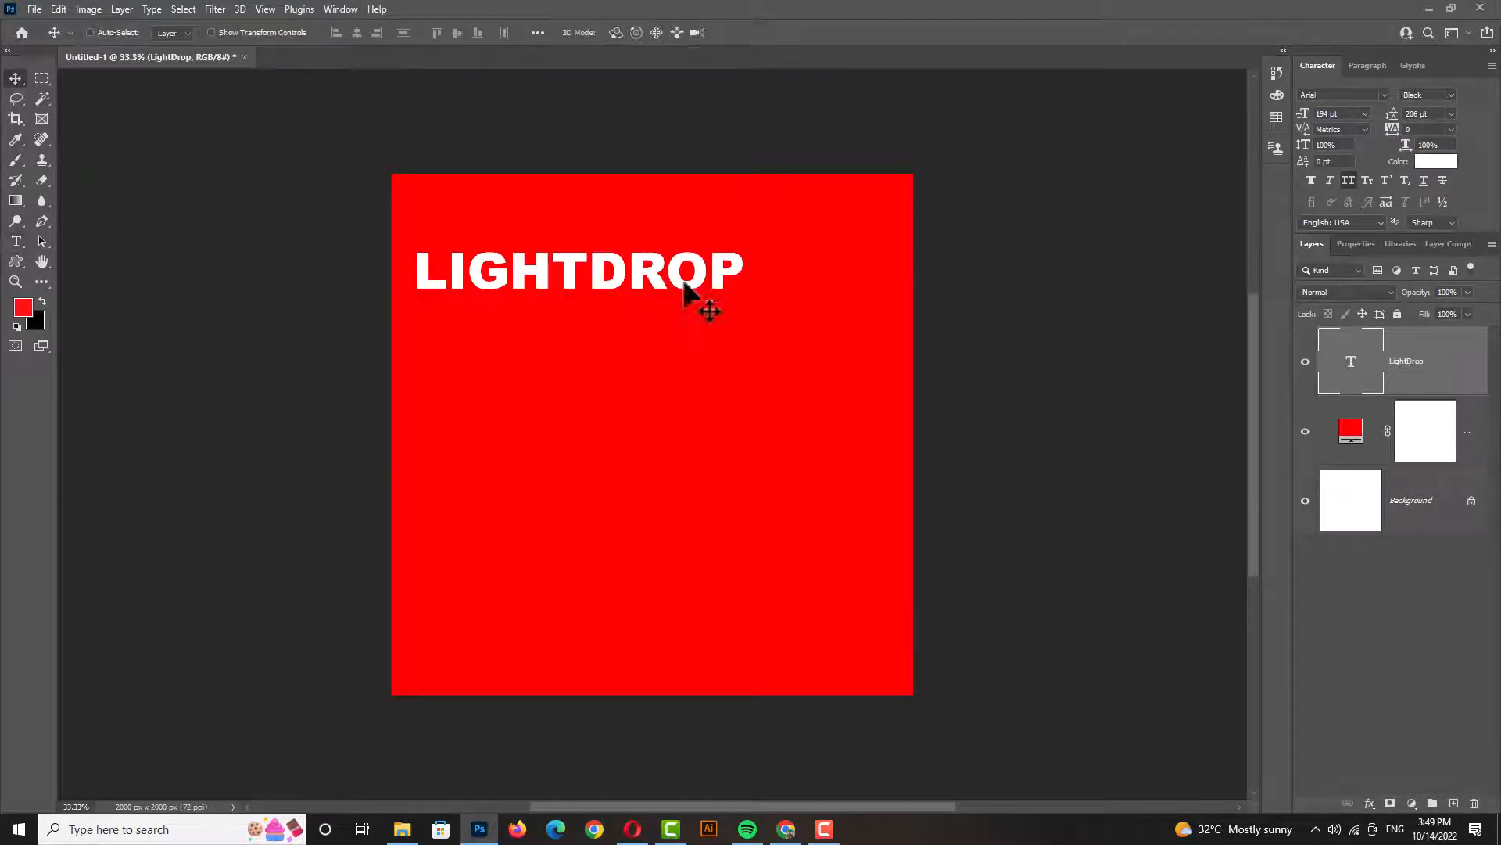
drag(660, 279, 442, 234)
Copy the word LIGHTDROP and repeat it on new lines within the same text layer until there are seven lines.
key(t)
click(811, 238)
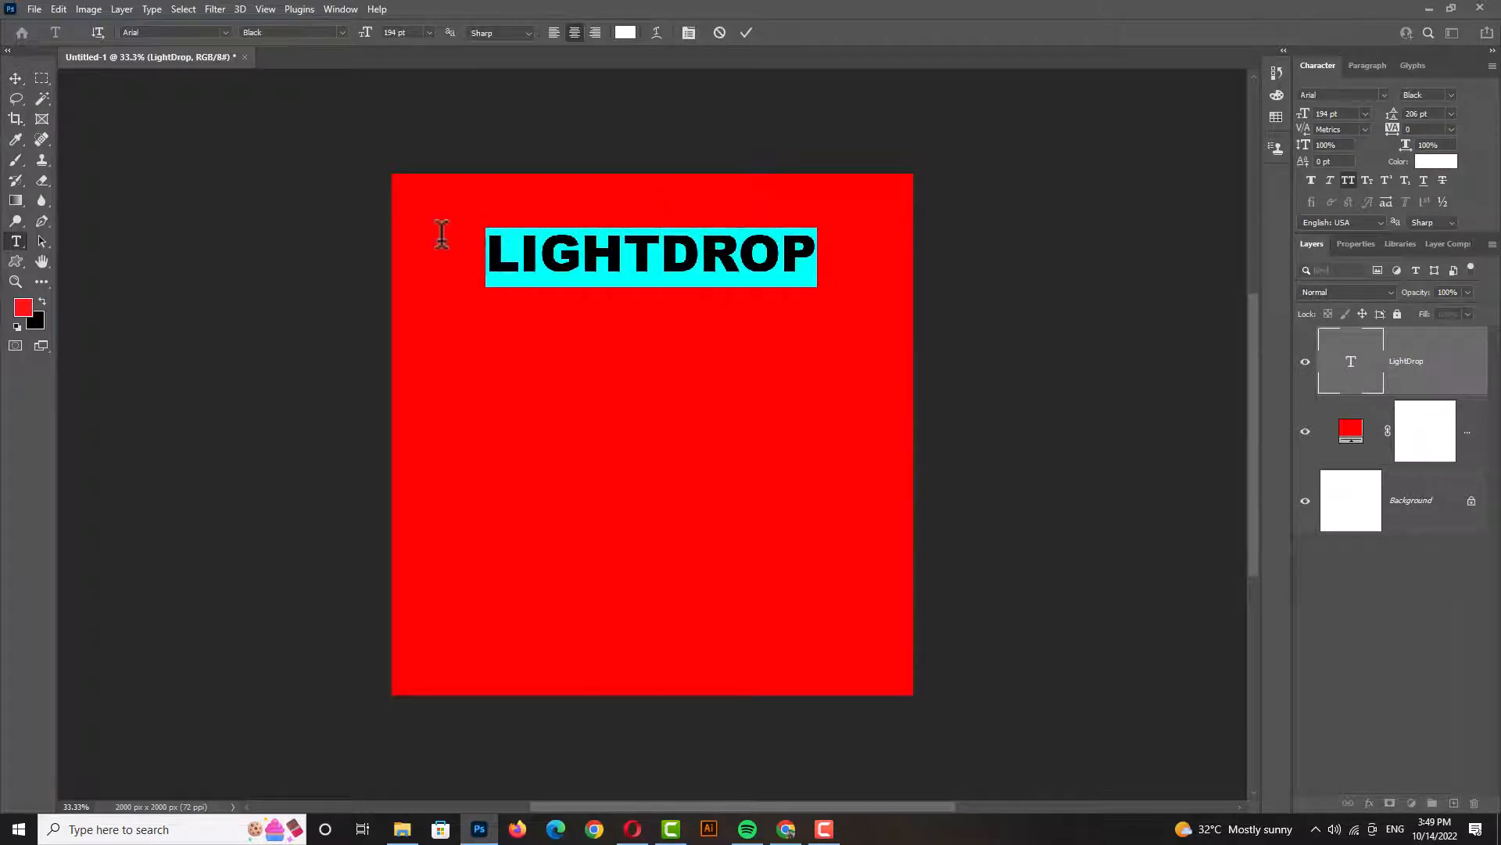
key(ctrl+c)
click(808, 252)
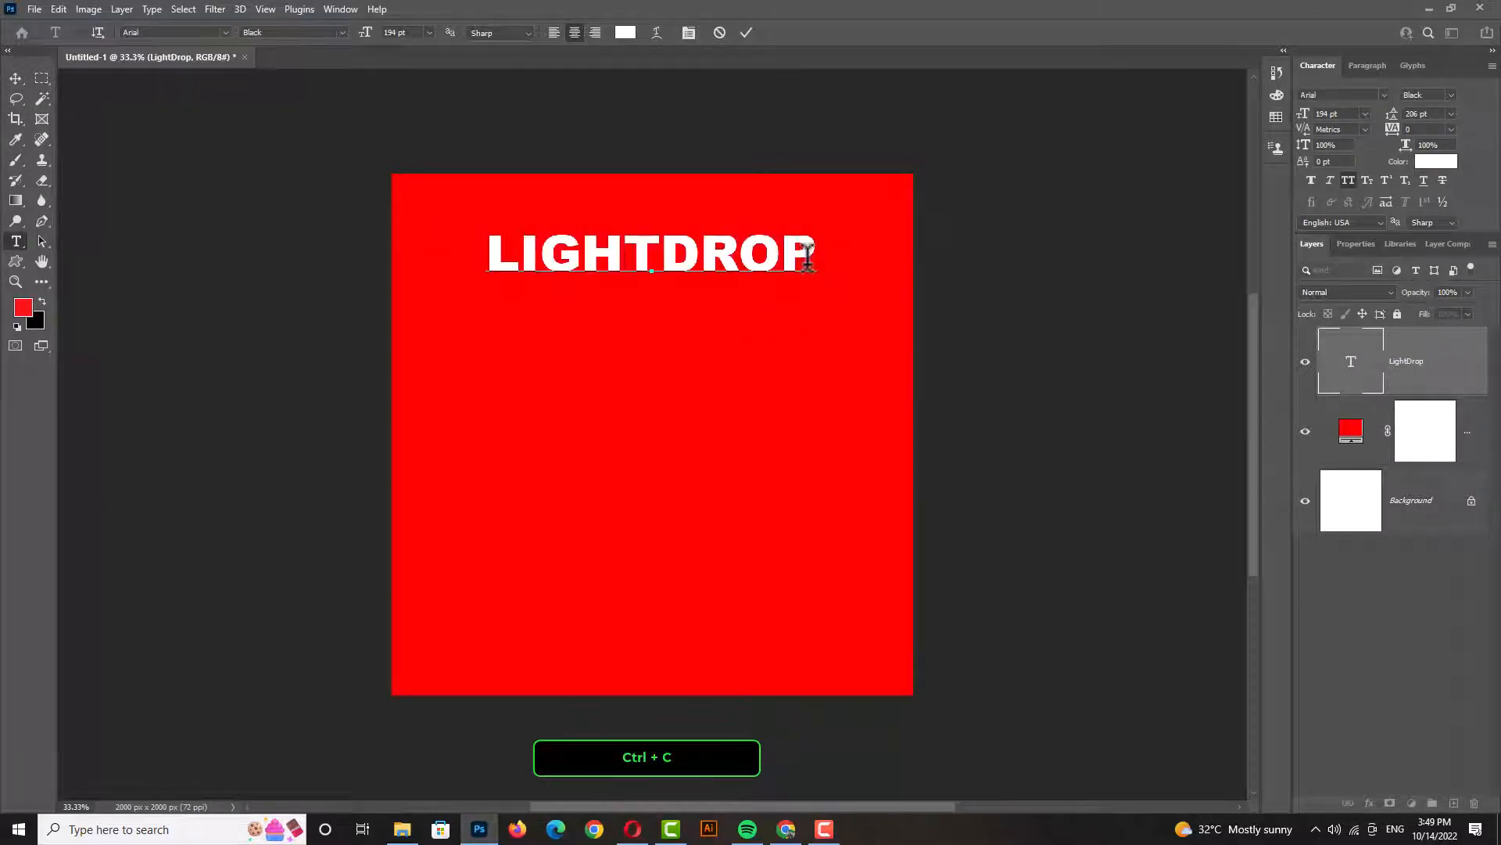
key(ctrl+v)
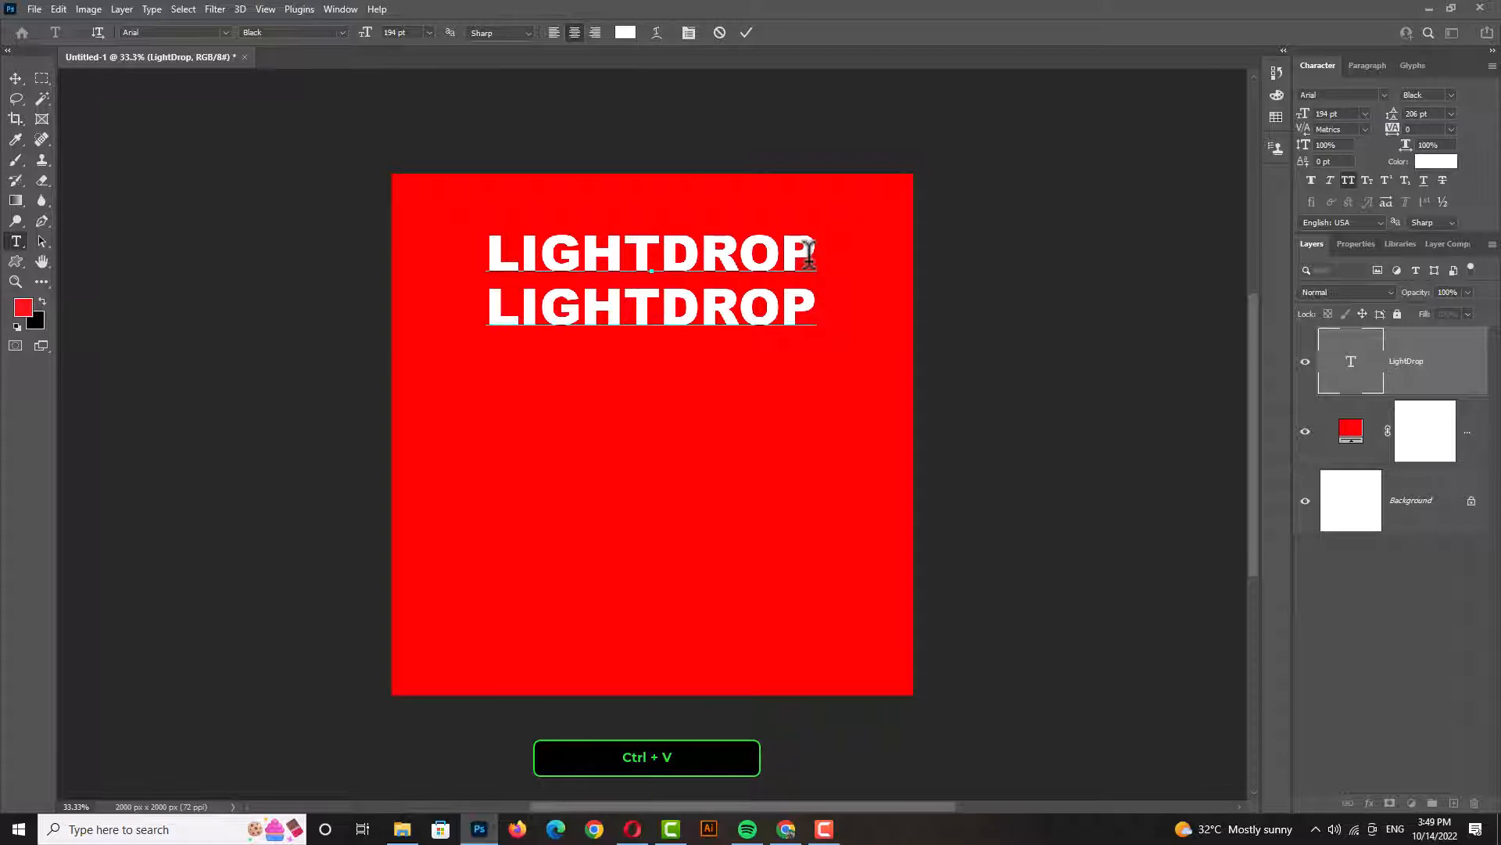
key(ctrl+v)
key(ctrl+v)
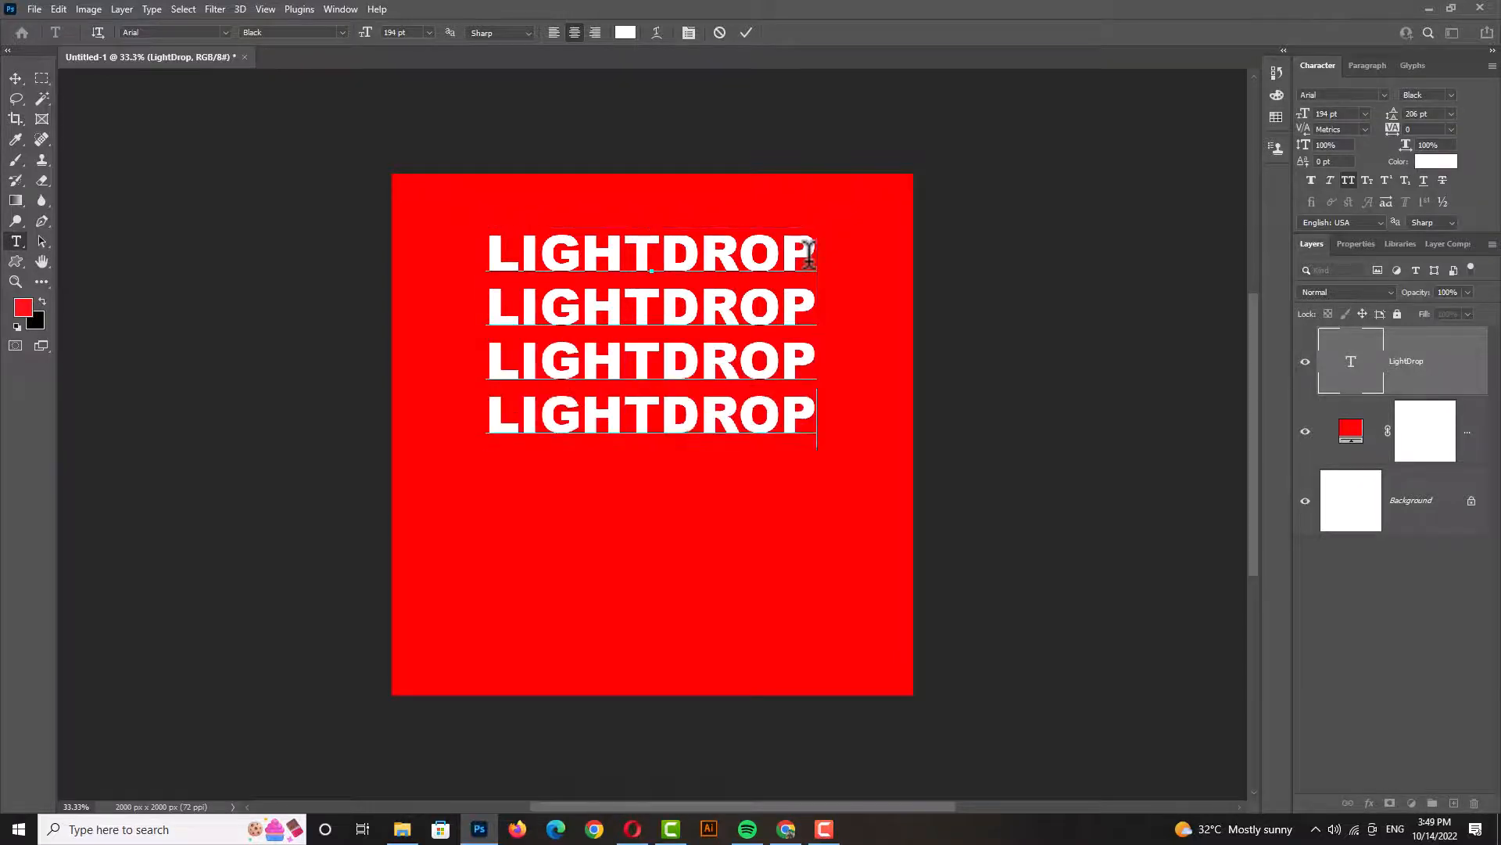
key(ctrl+v)
key(ctrl+v)
key(ctrl+v)
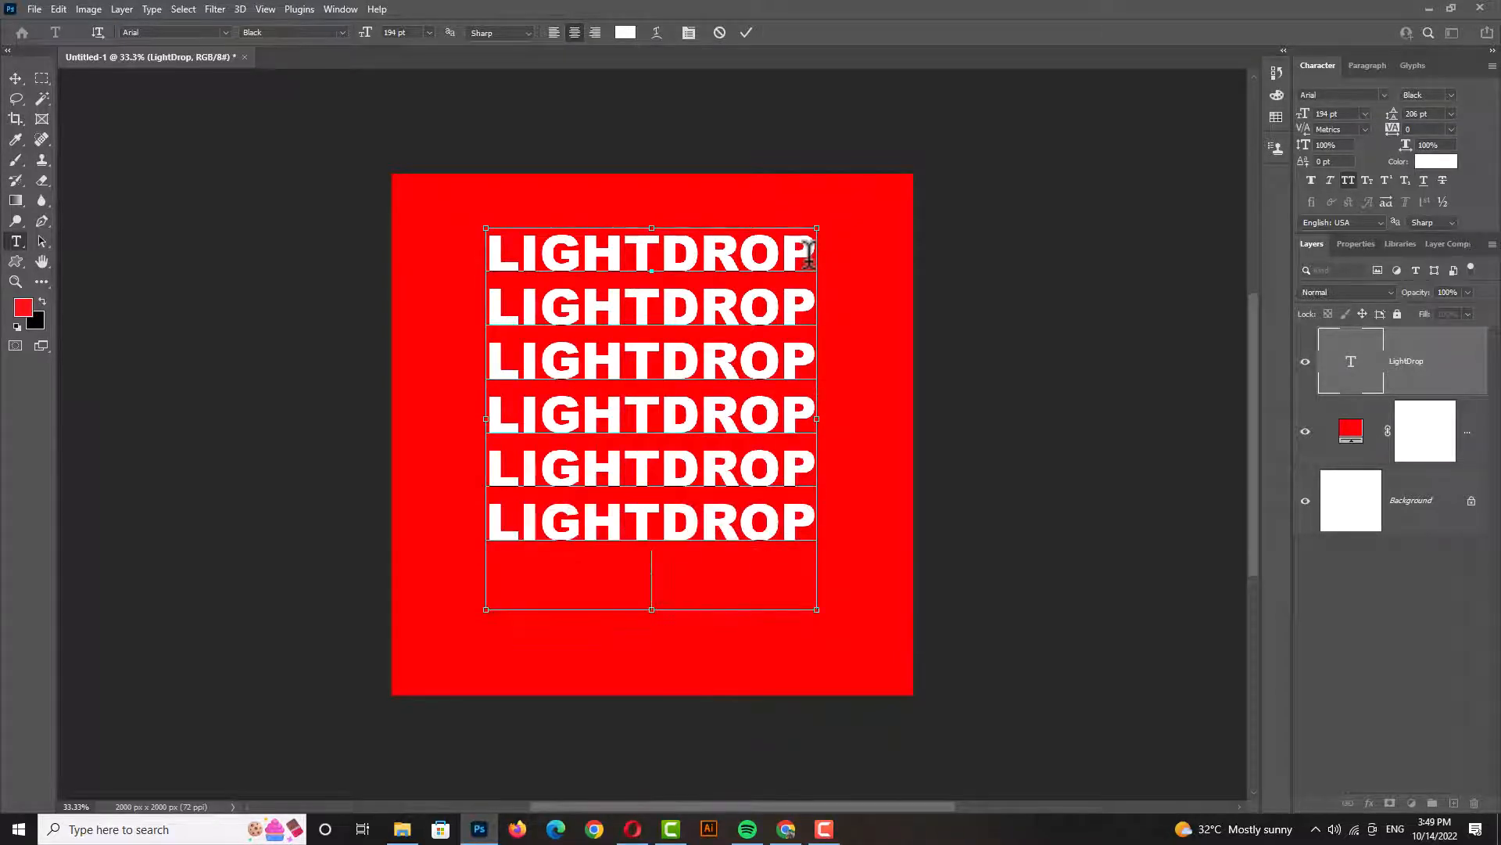
key(ctrl+v)
Set the leading of all text lines to 174 pt and center the text block vertically on the canvas.
key(ctrl+a)
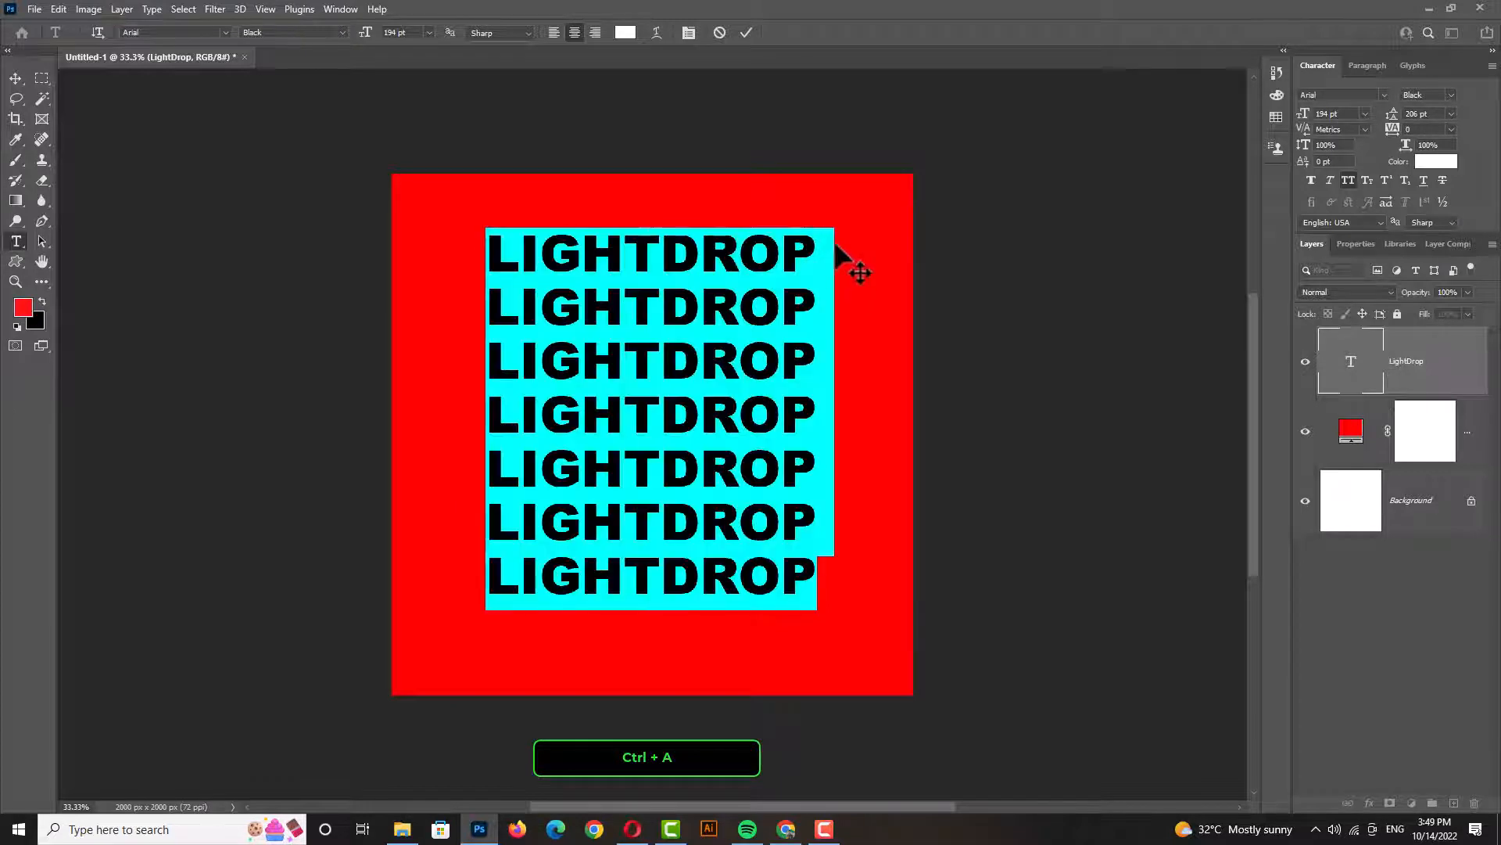
drag(1396, 121, 1371, 116)
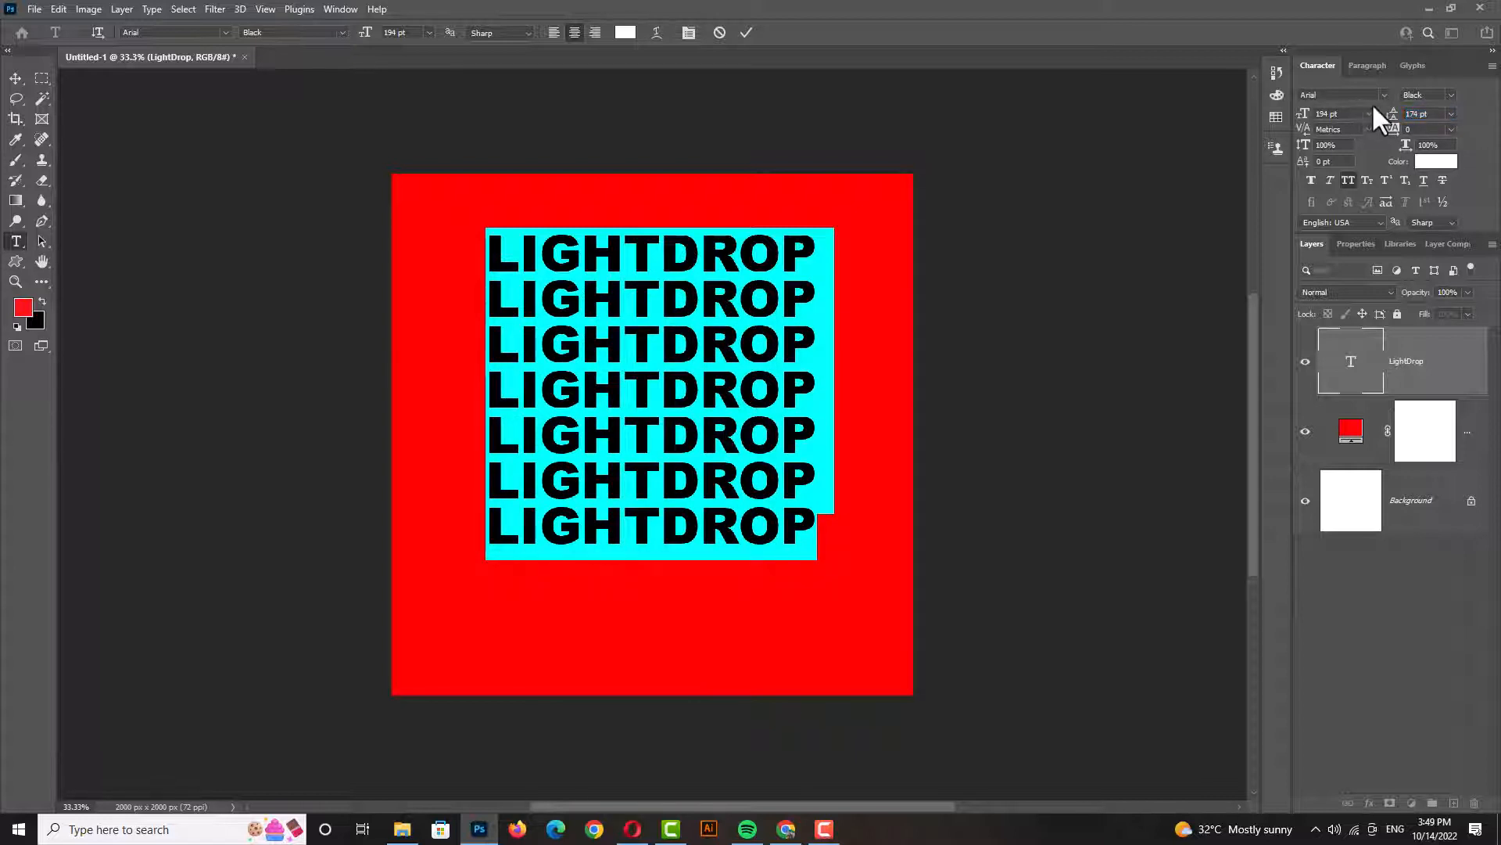
key(ctrl+Return)
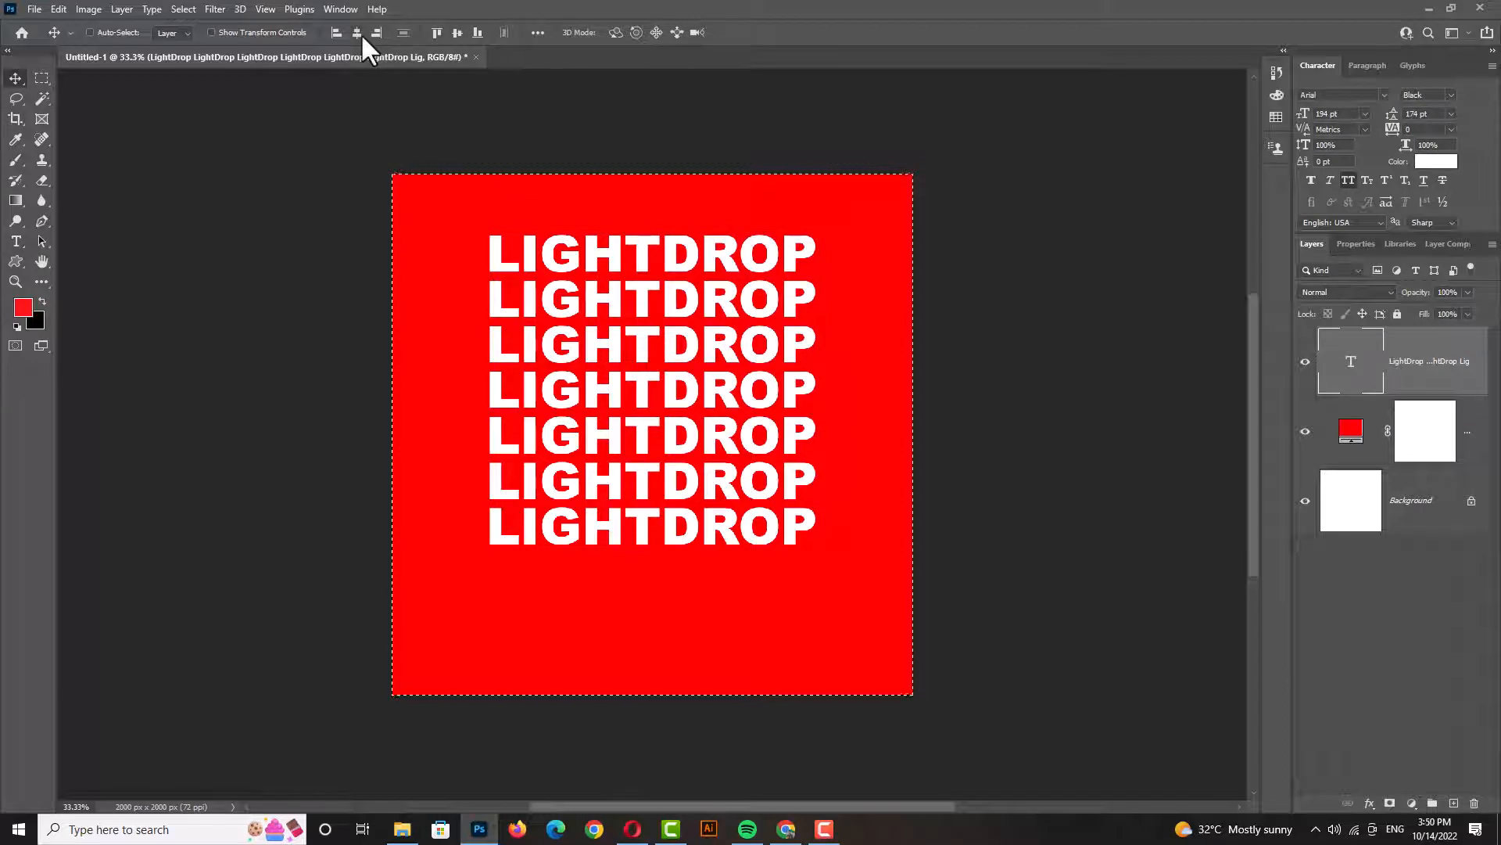
click(458, 32)
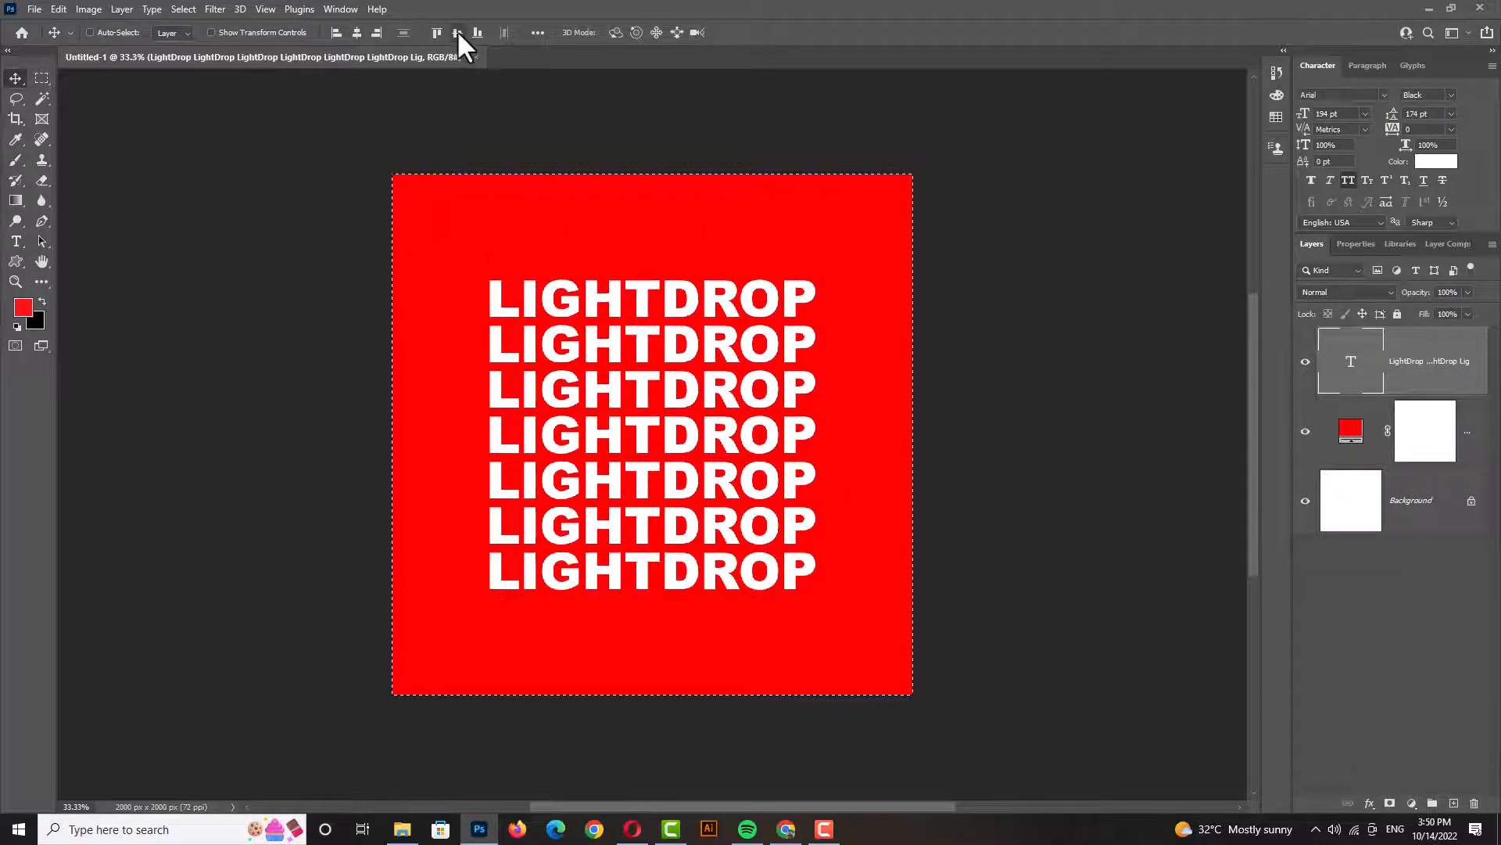
key(ctrl+d)
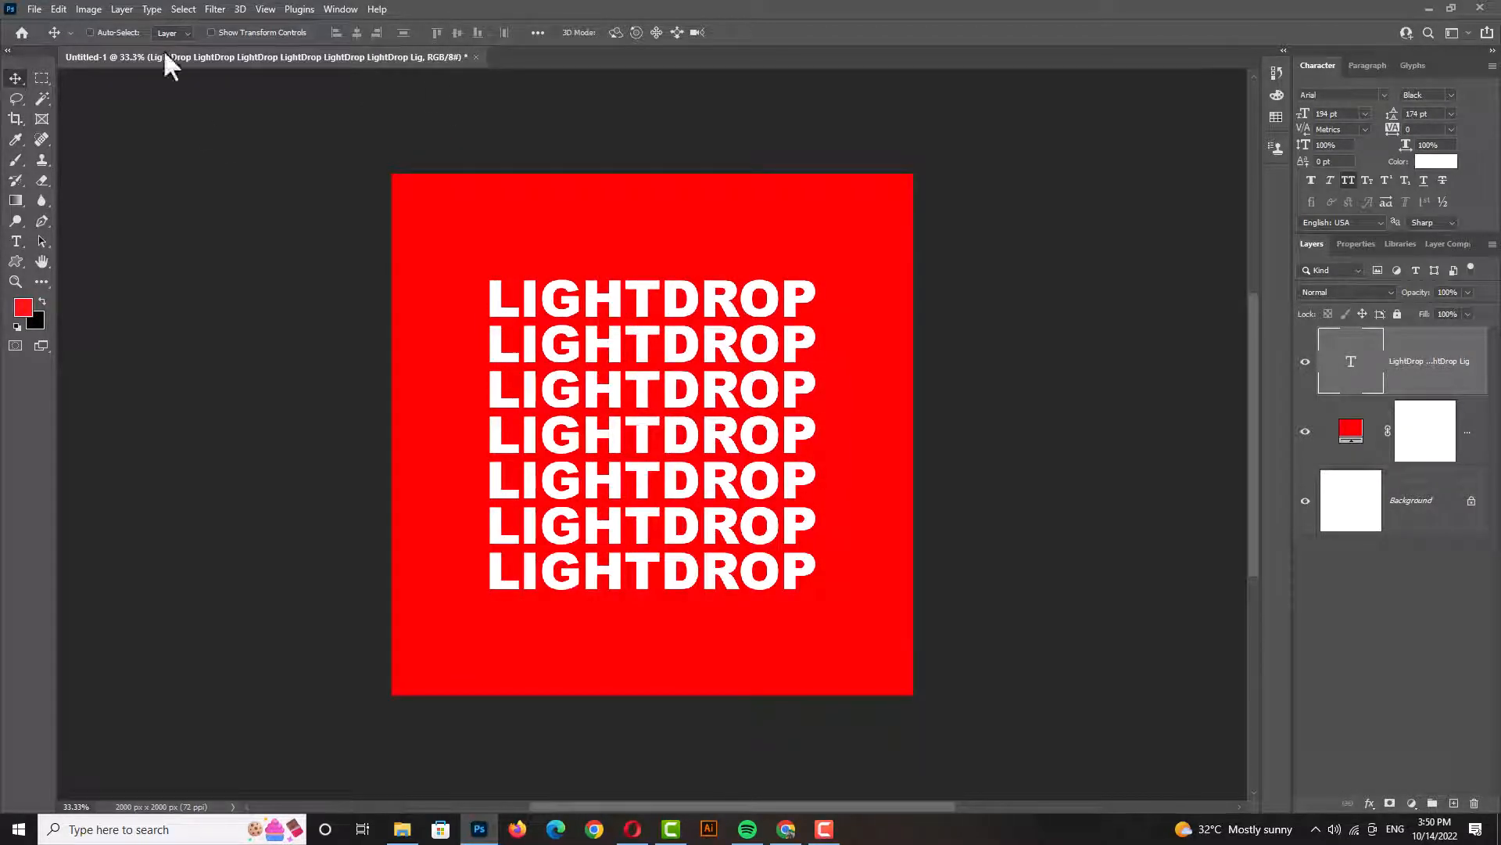
Show the transform controls and scale the text block up proportionally to about 104%.
click(245, 31)
scroll(765, 346, down, 1)
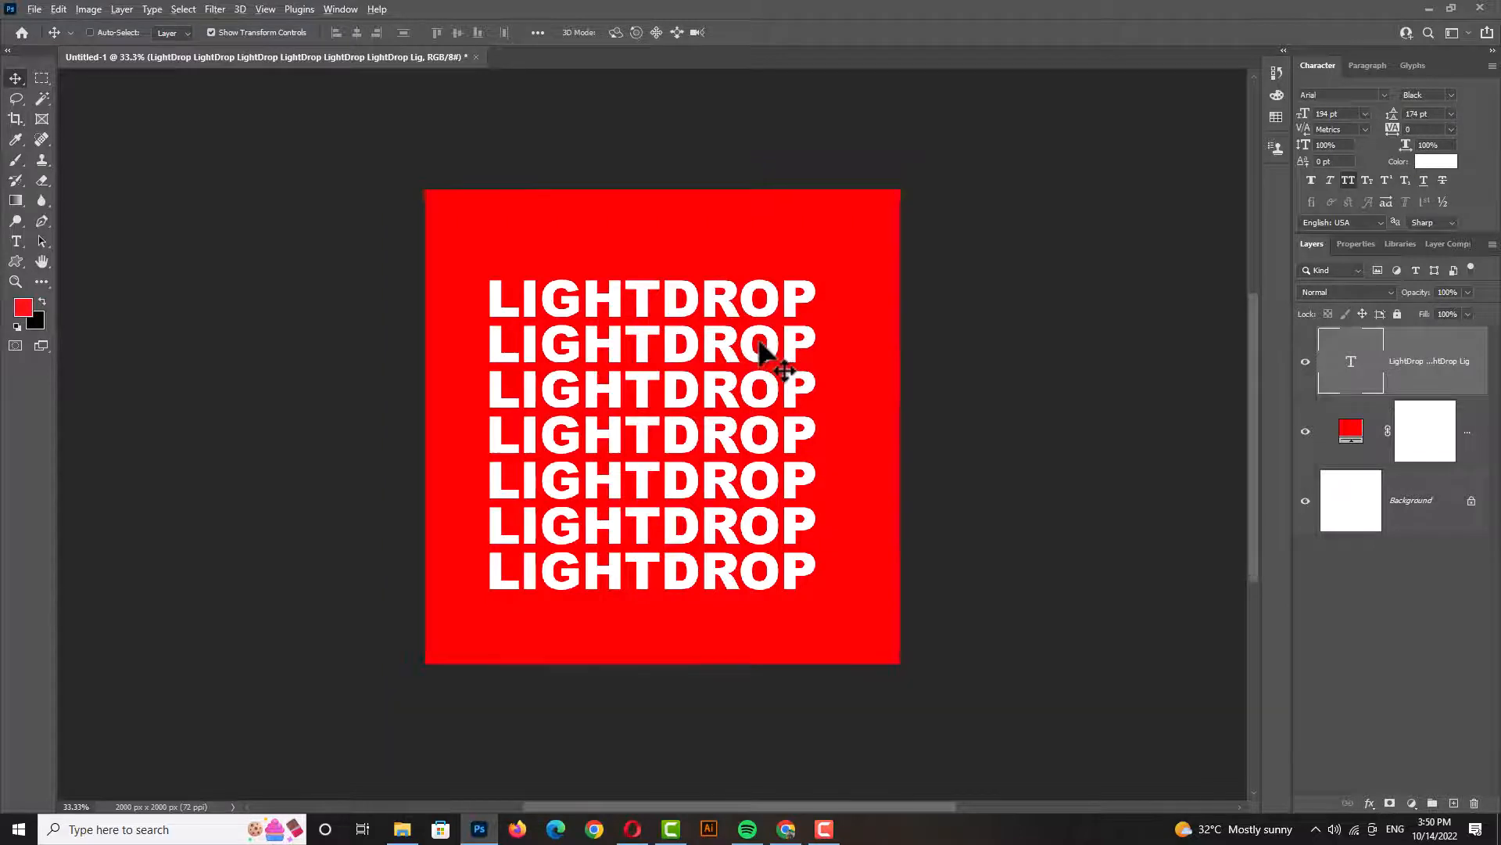
click(811, 283)
drag(812, 284, 813, 273)
scroll(720, 335, up, 1)
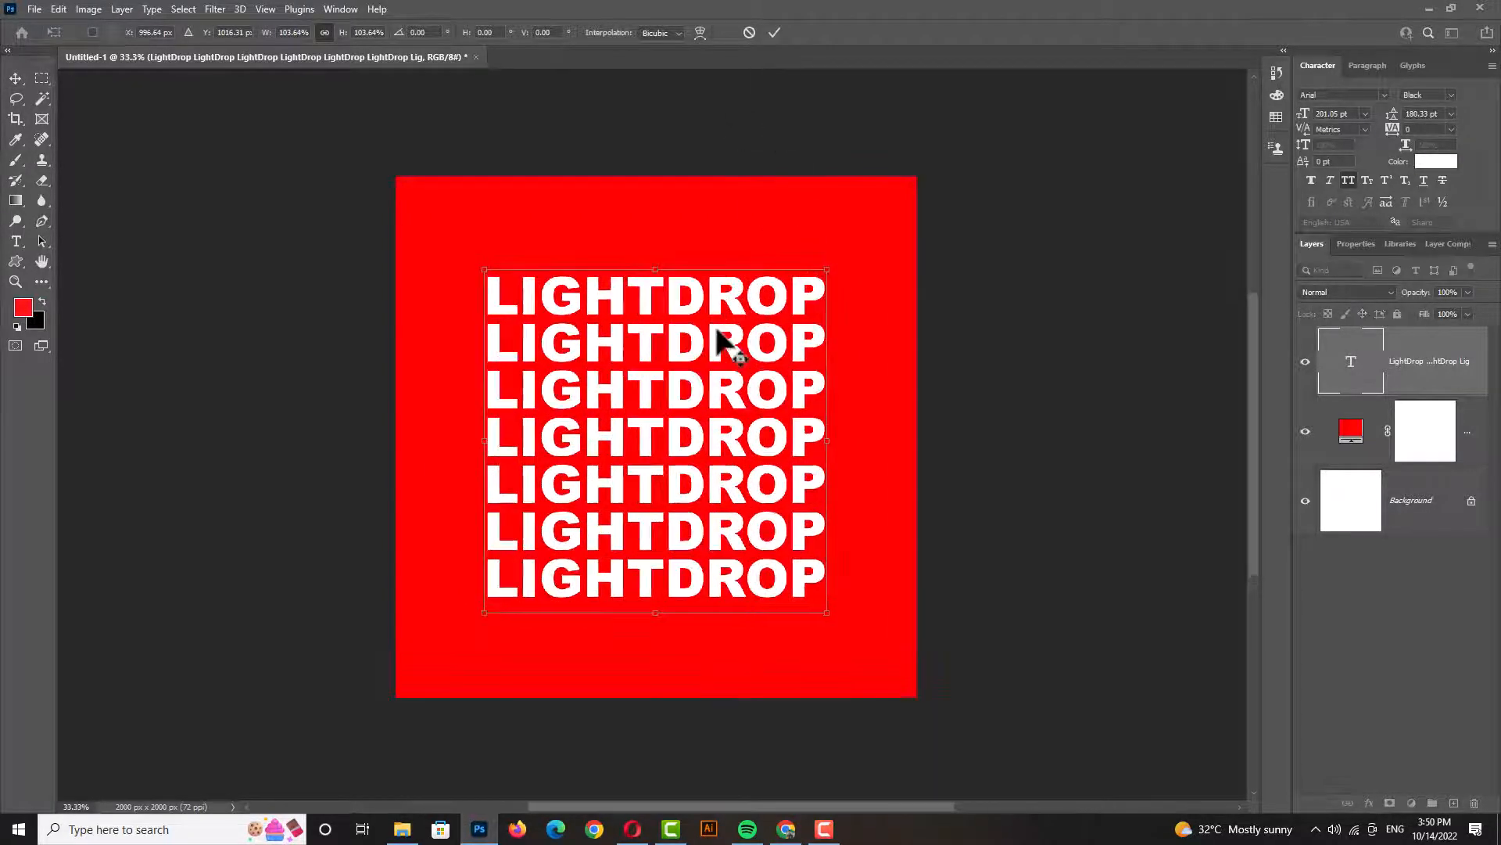
click(775, 32)
scroll(708, 442, up, 1)
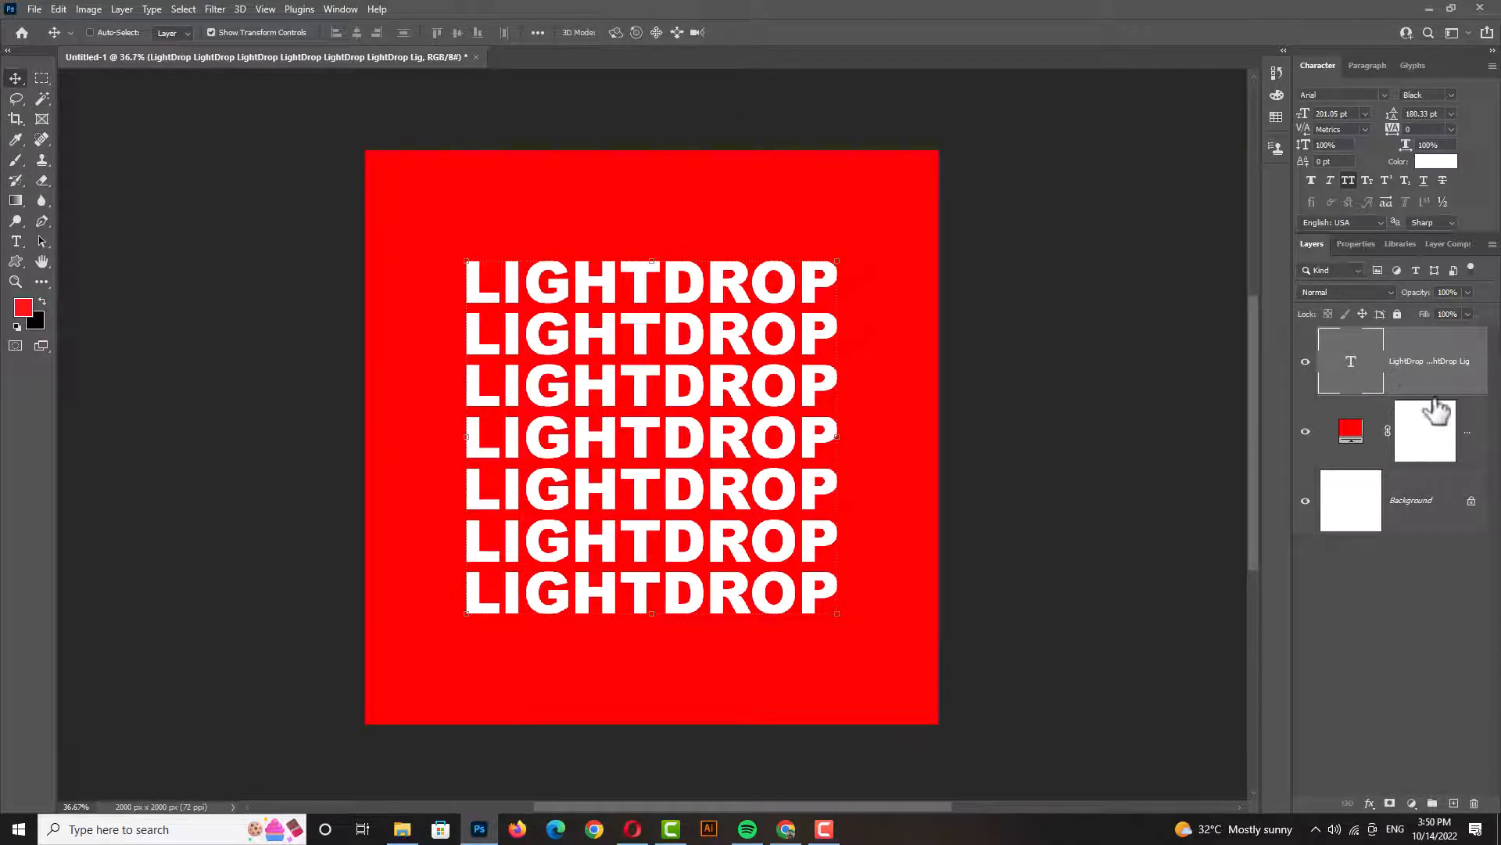
Convert the text layer to a smart object and split its warp grid crosswise at an upper-left and a lower-right point of the text.
right_click(1412, 383)
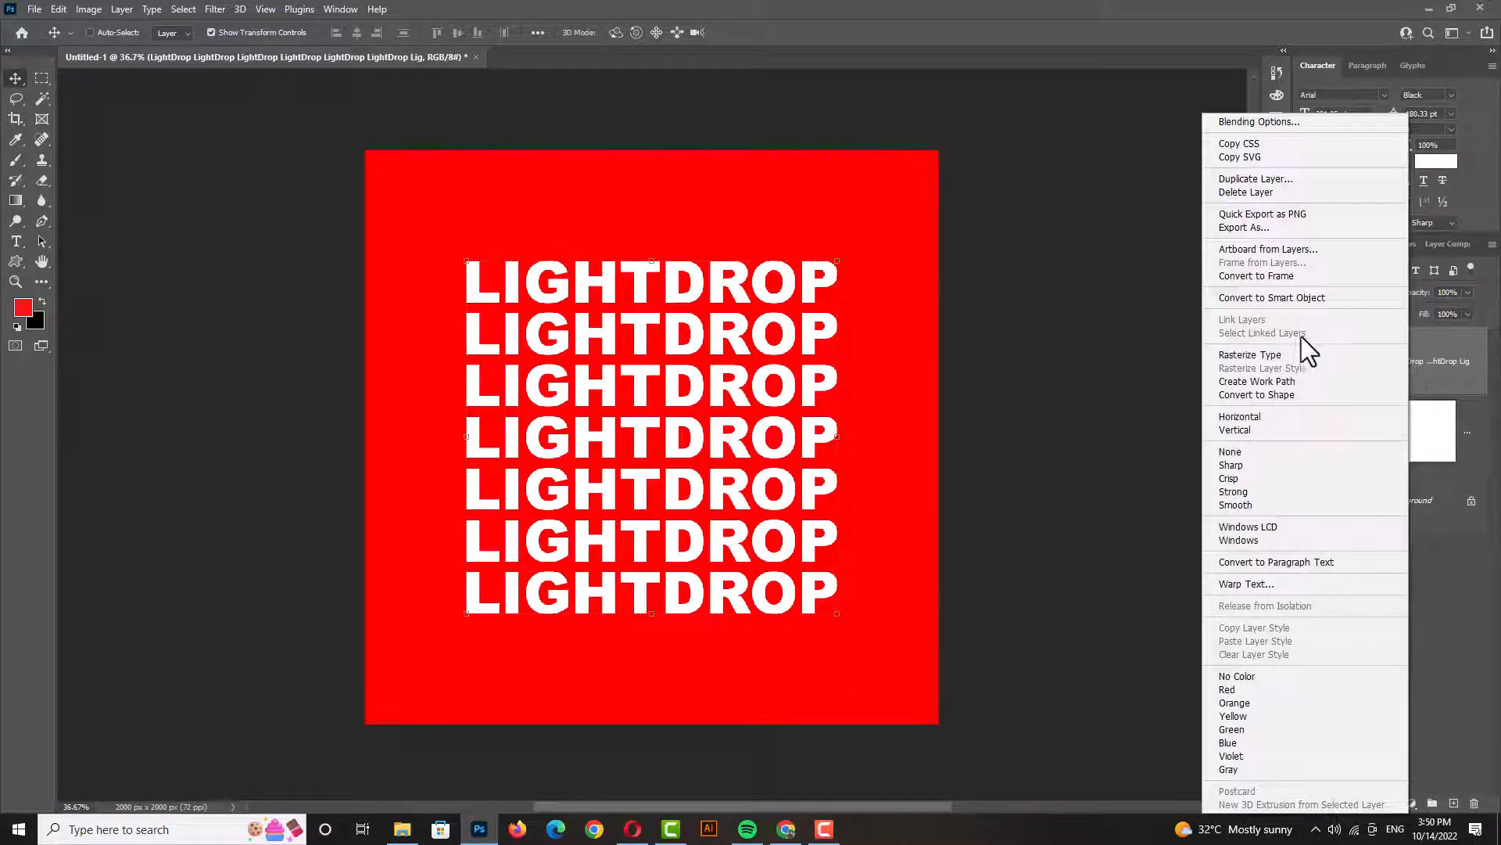
click(1297, 297)
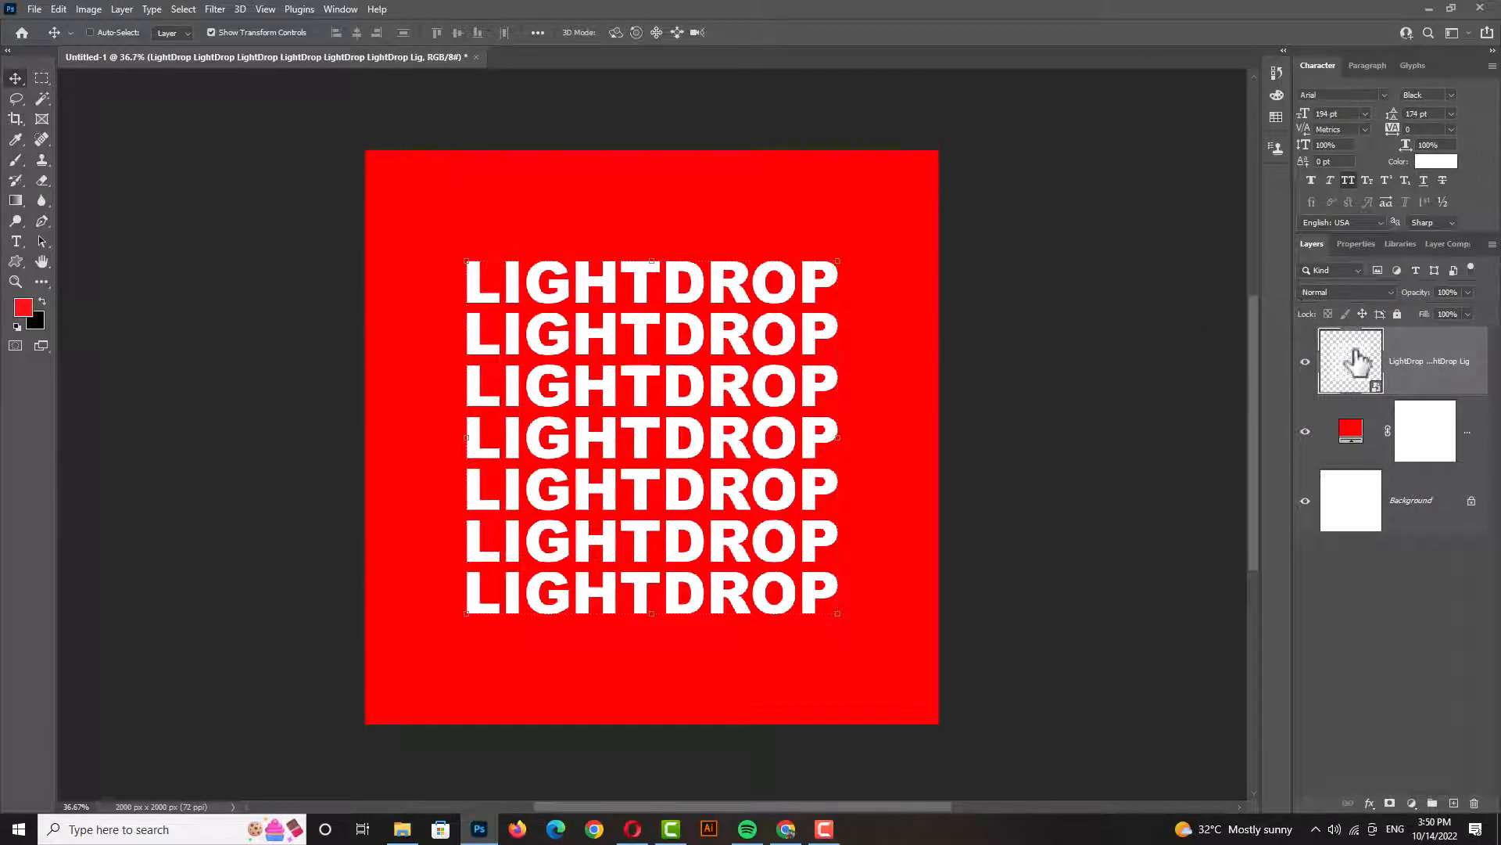
key(ctrl+t)
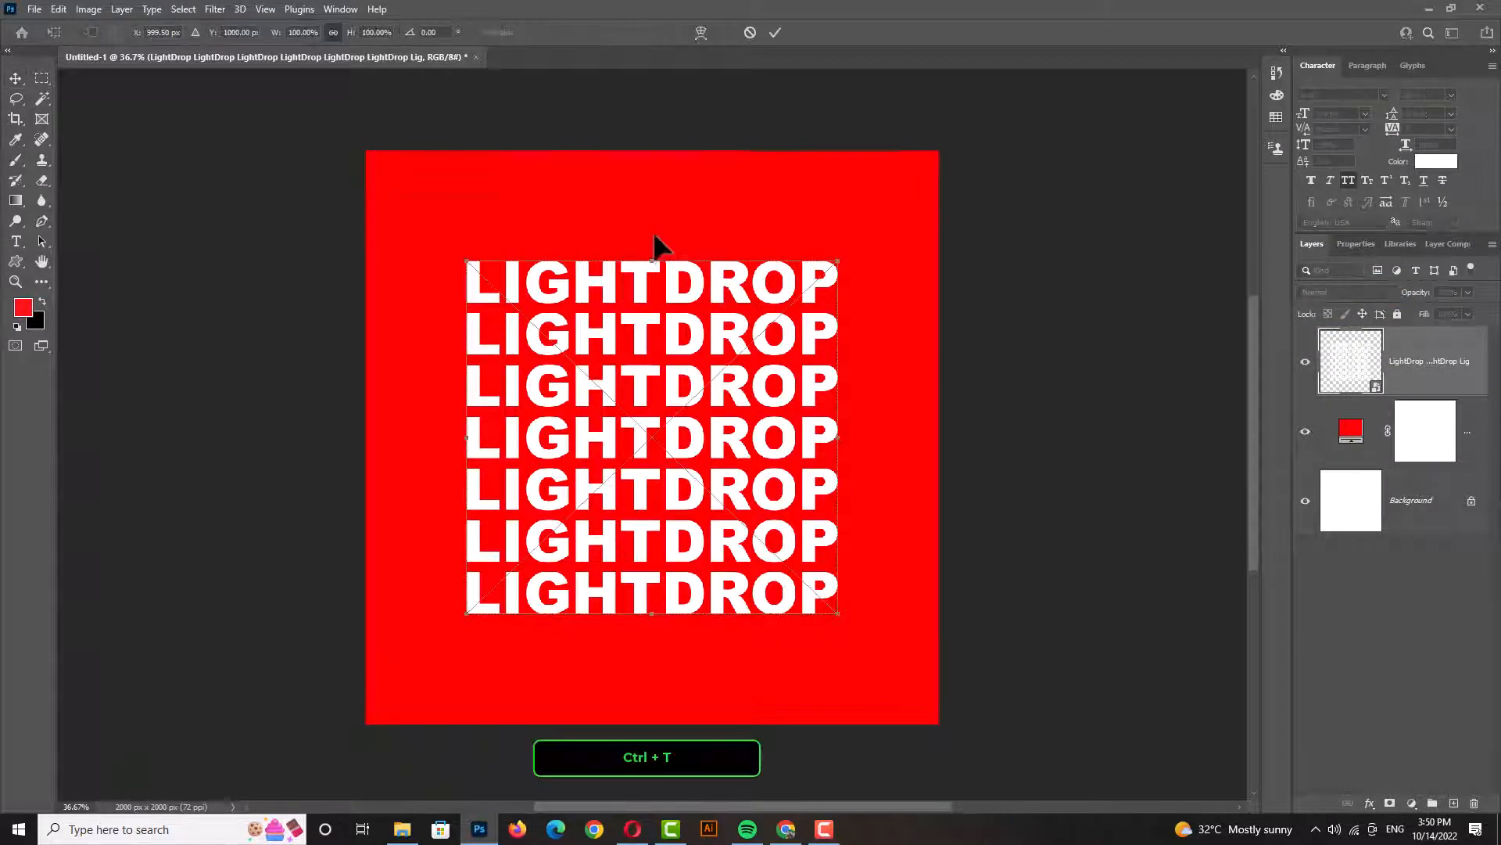
click(698, 34)
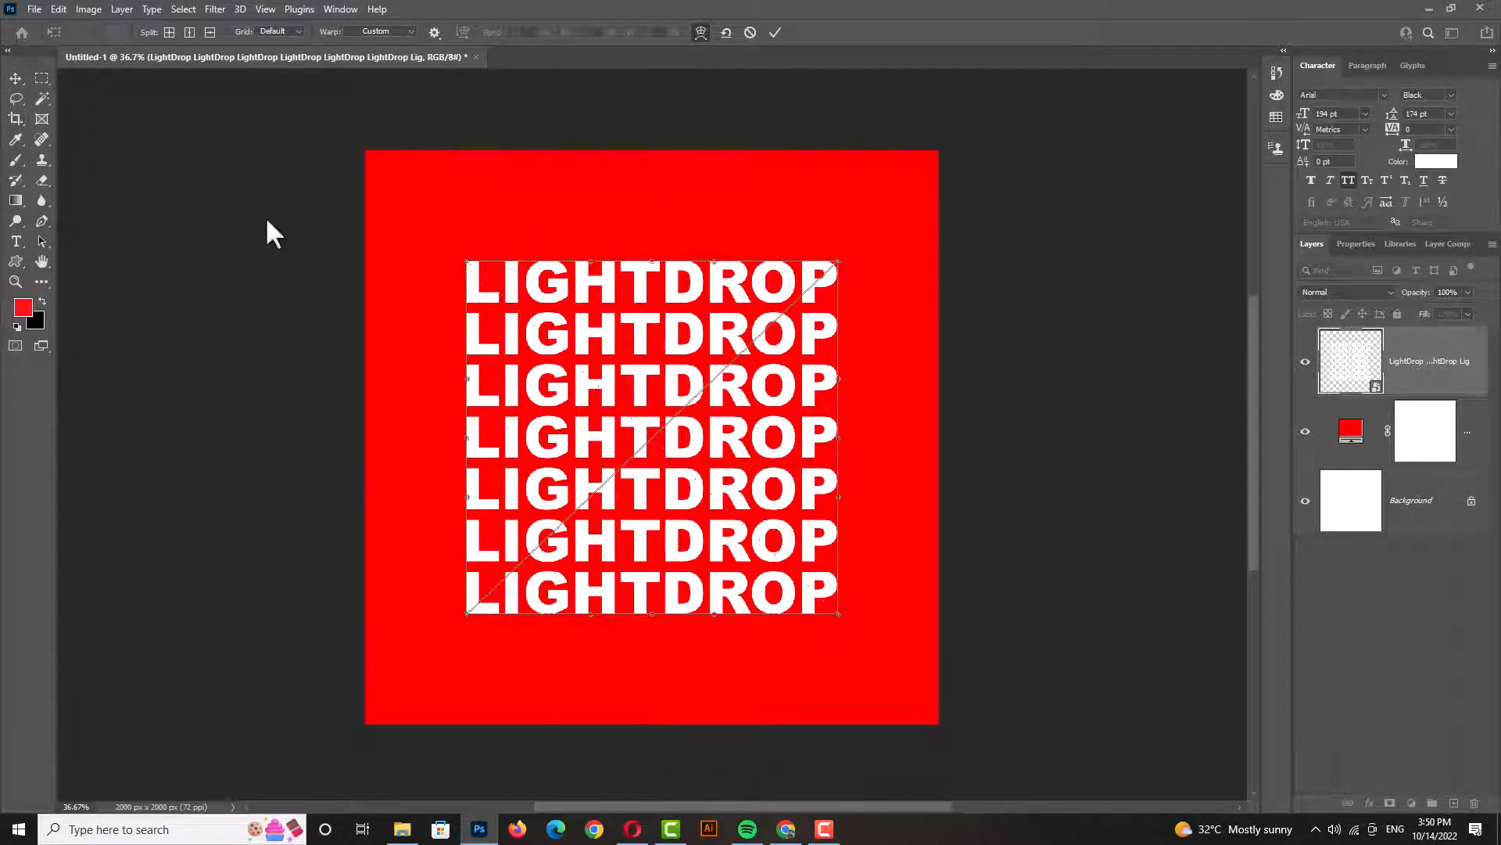
click(170, 33)
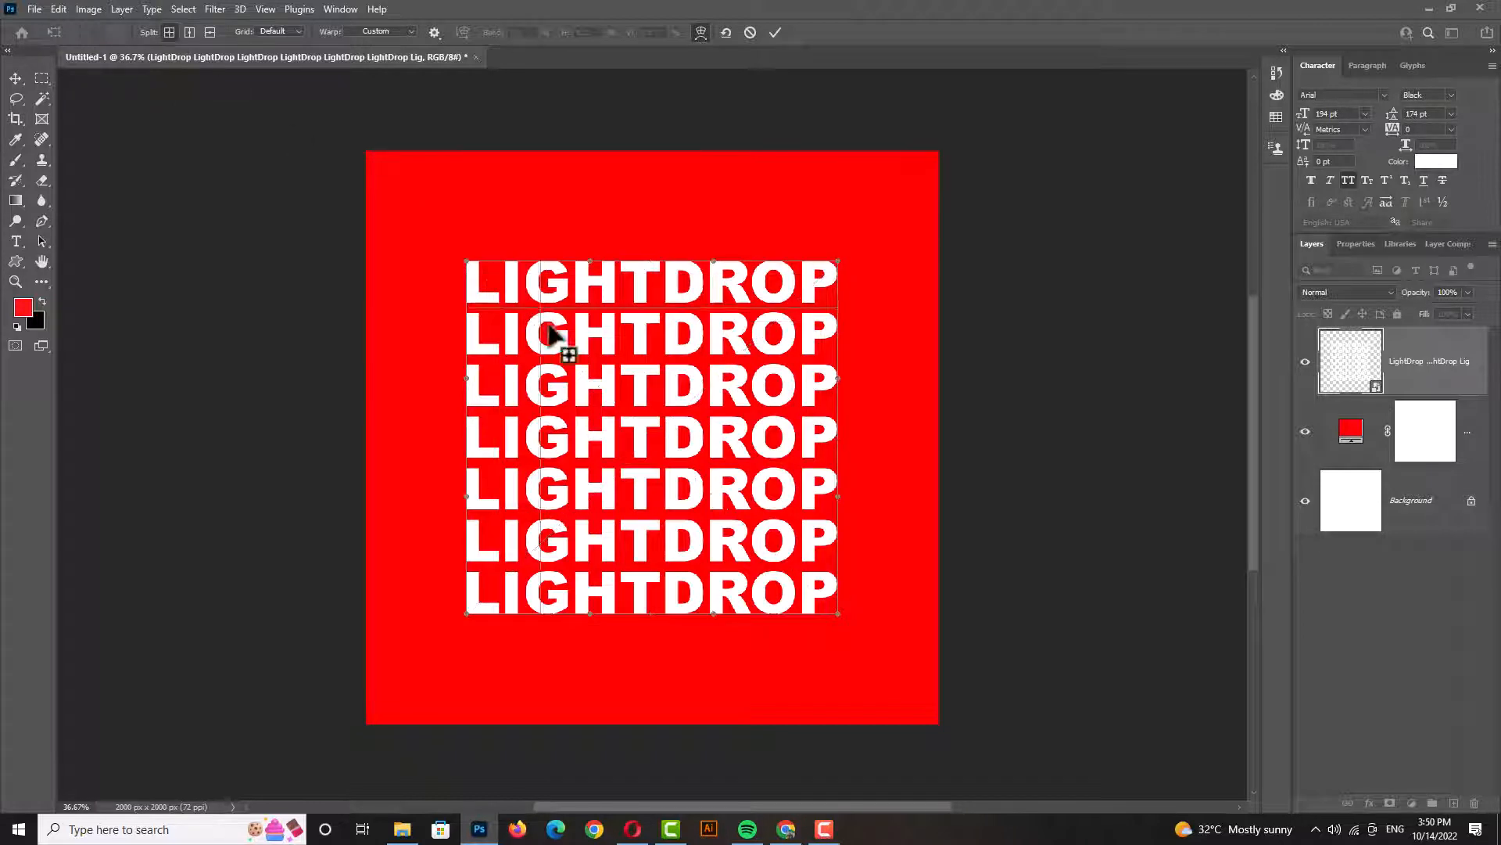
click(577, 362)
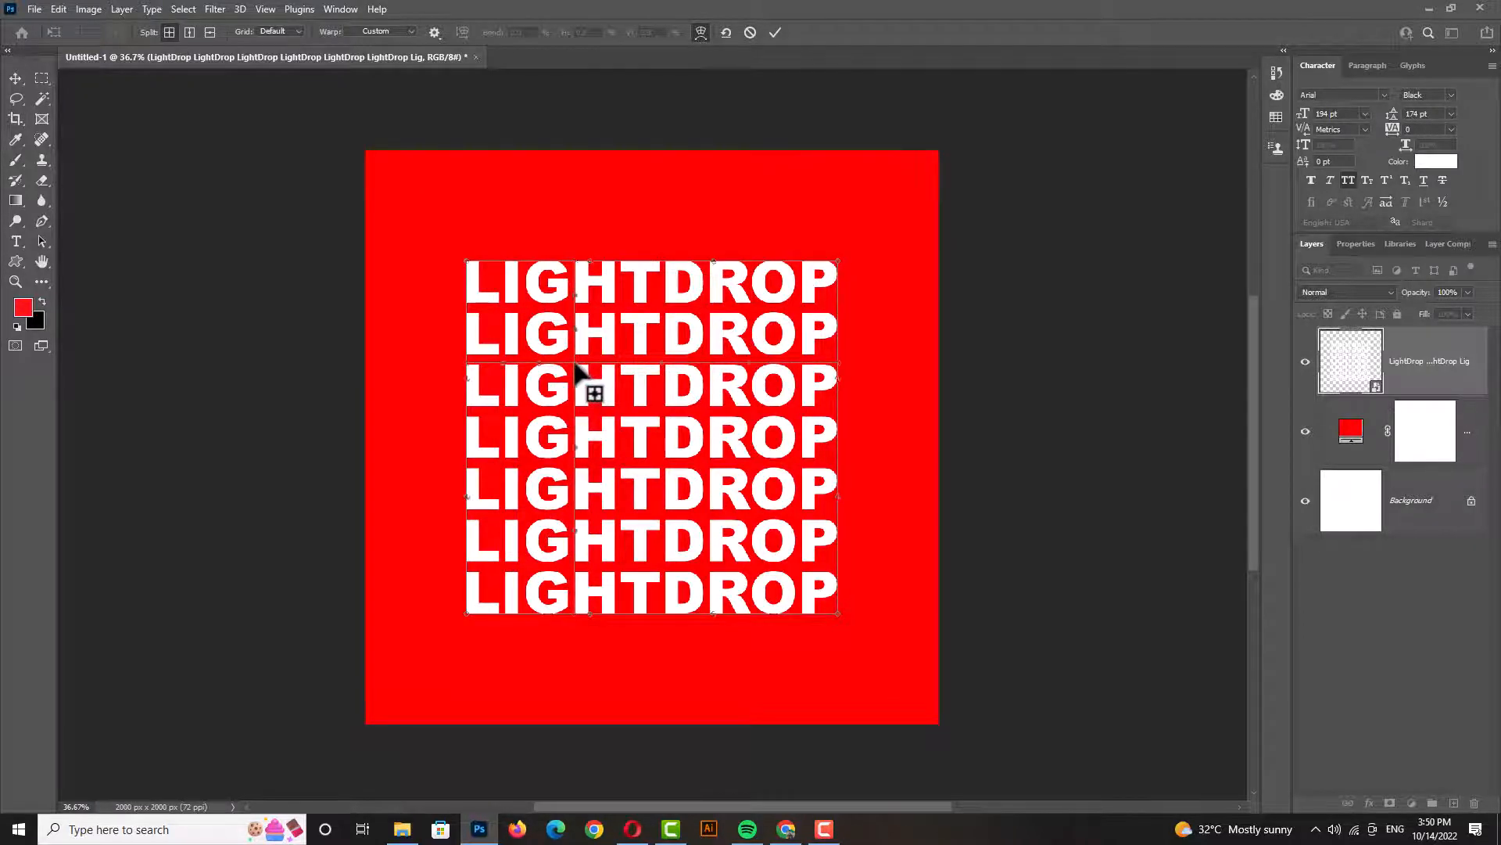
click(167, 34)
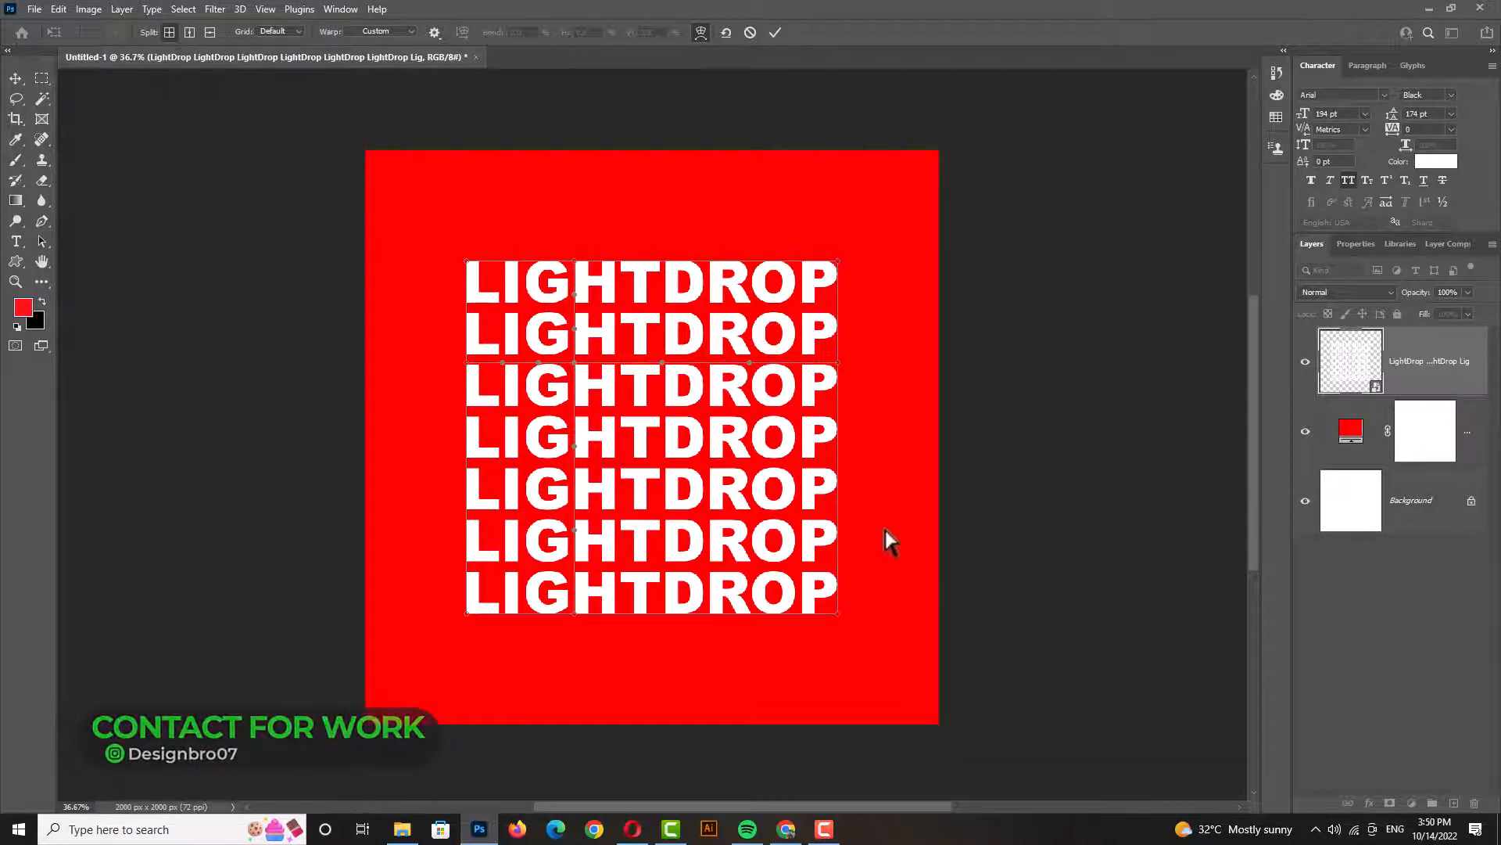
click(769, 518)
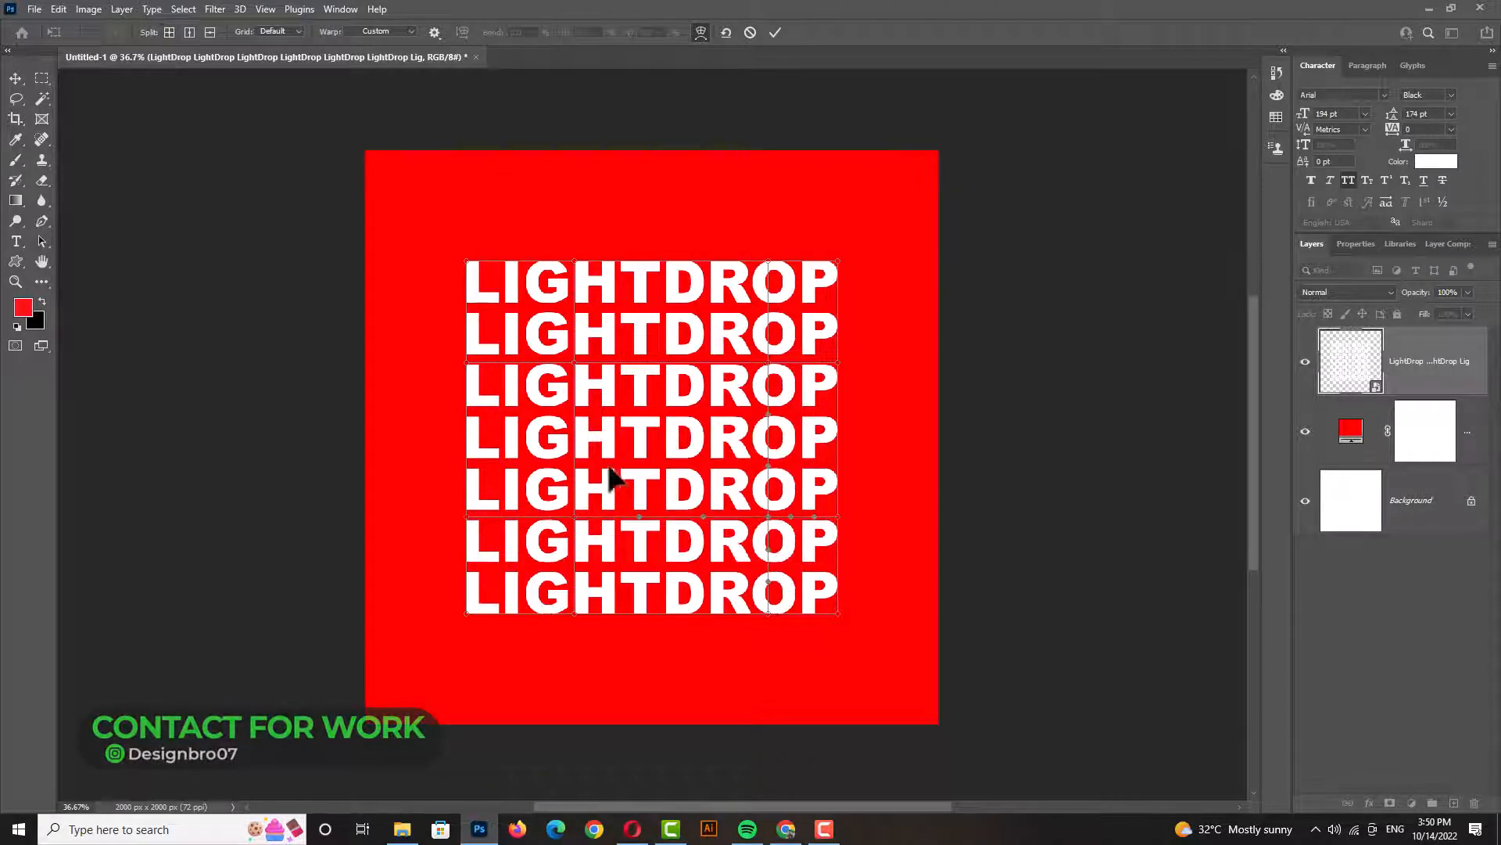
Warp the text block into a wavy distortion by shifting the inner grid points and areas, and apply the transformation.
drag(574, 369, 628, 322)
mouse_move(774, 527)
mouse_down()
mouse_move(753, 520)
mouse_move(774, 509)
mouse_move(764, 529)
mouse_move(751, 519)
mouse_up()
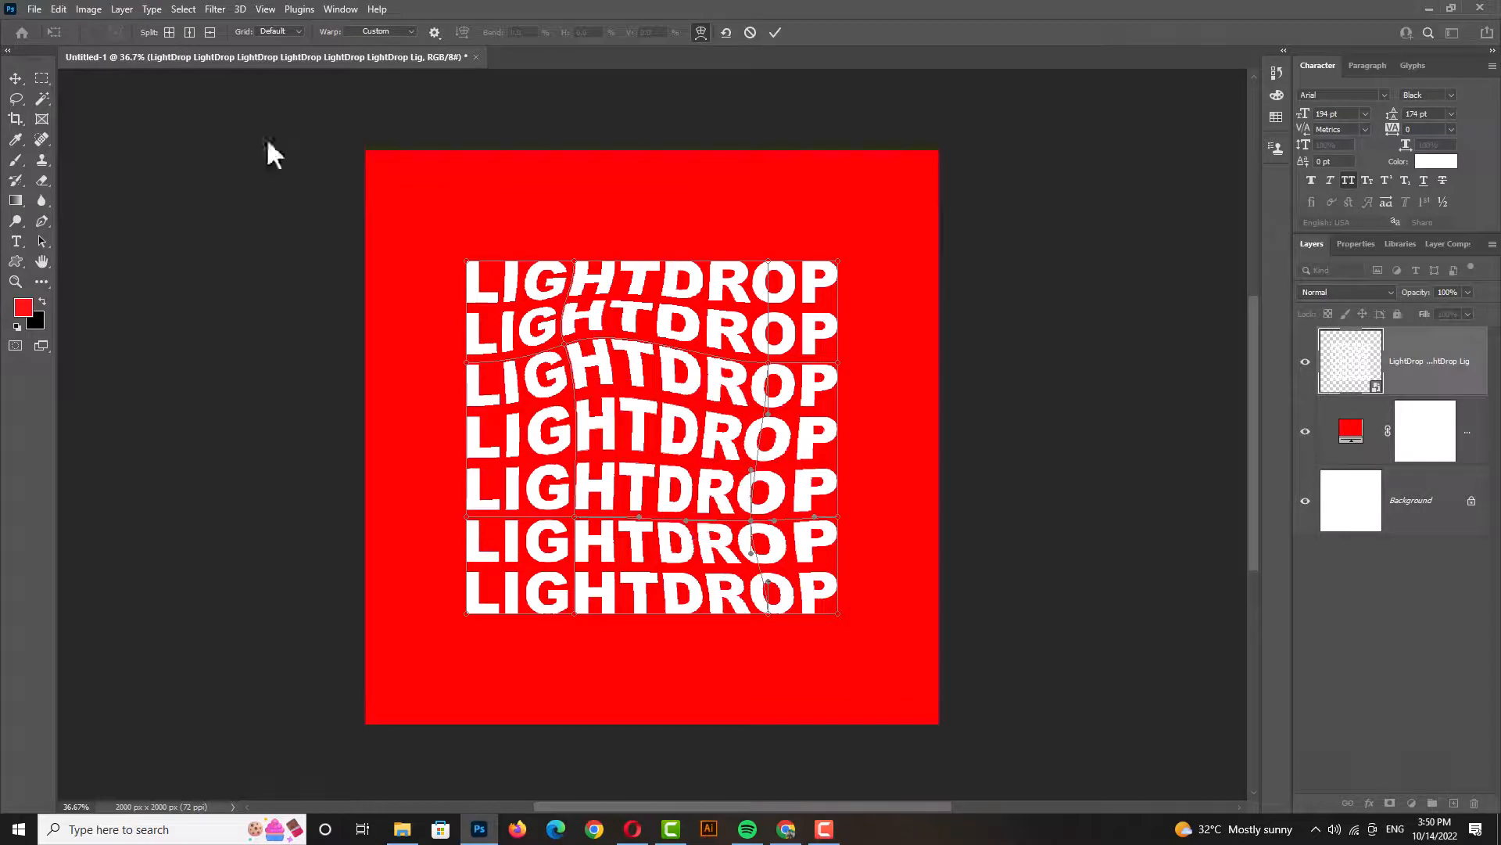
click(649, 488)
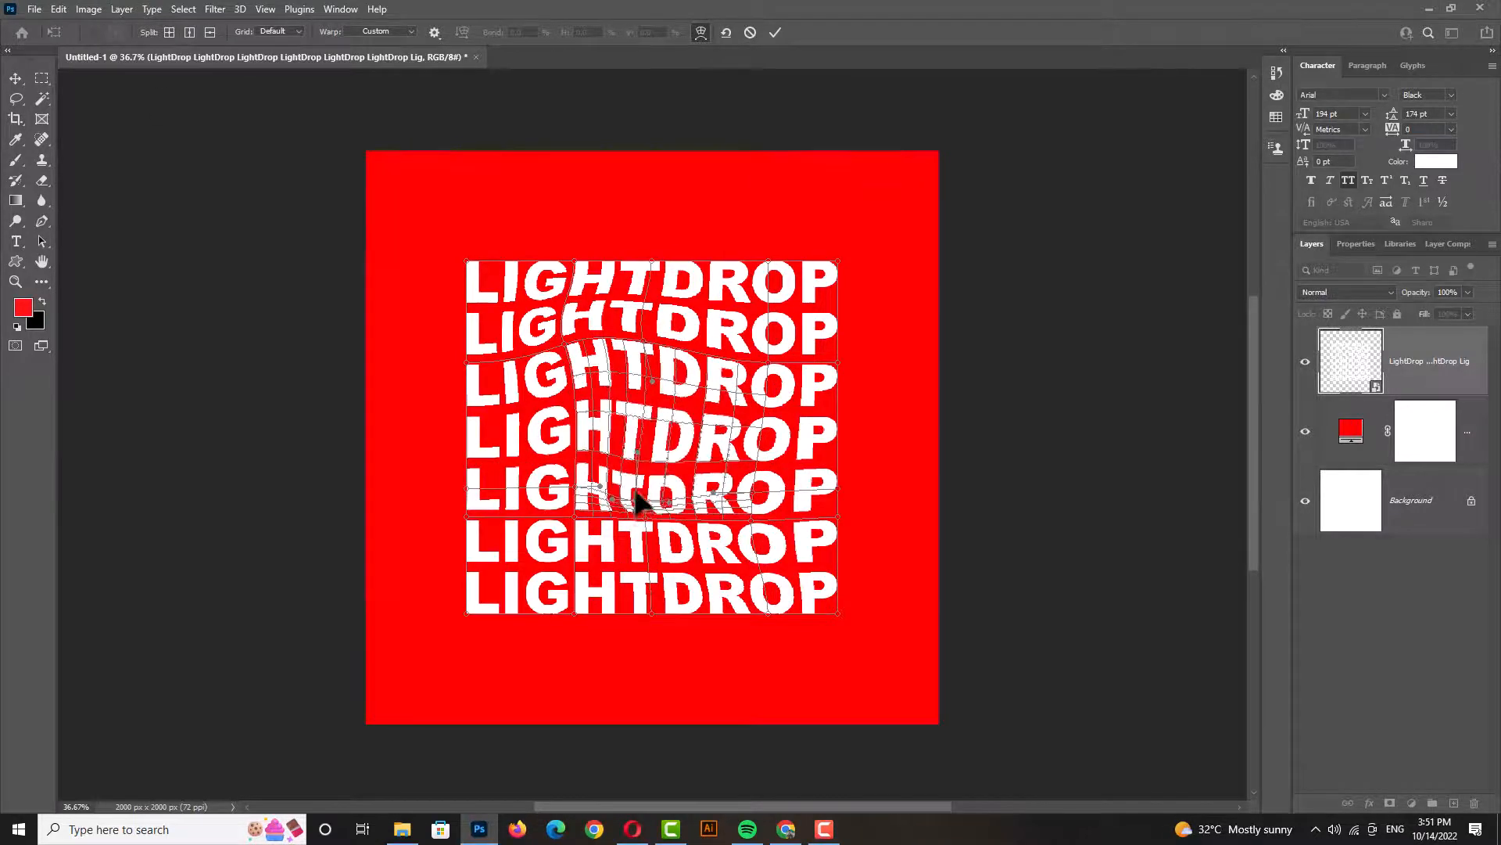
key(ctrl+z)
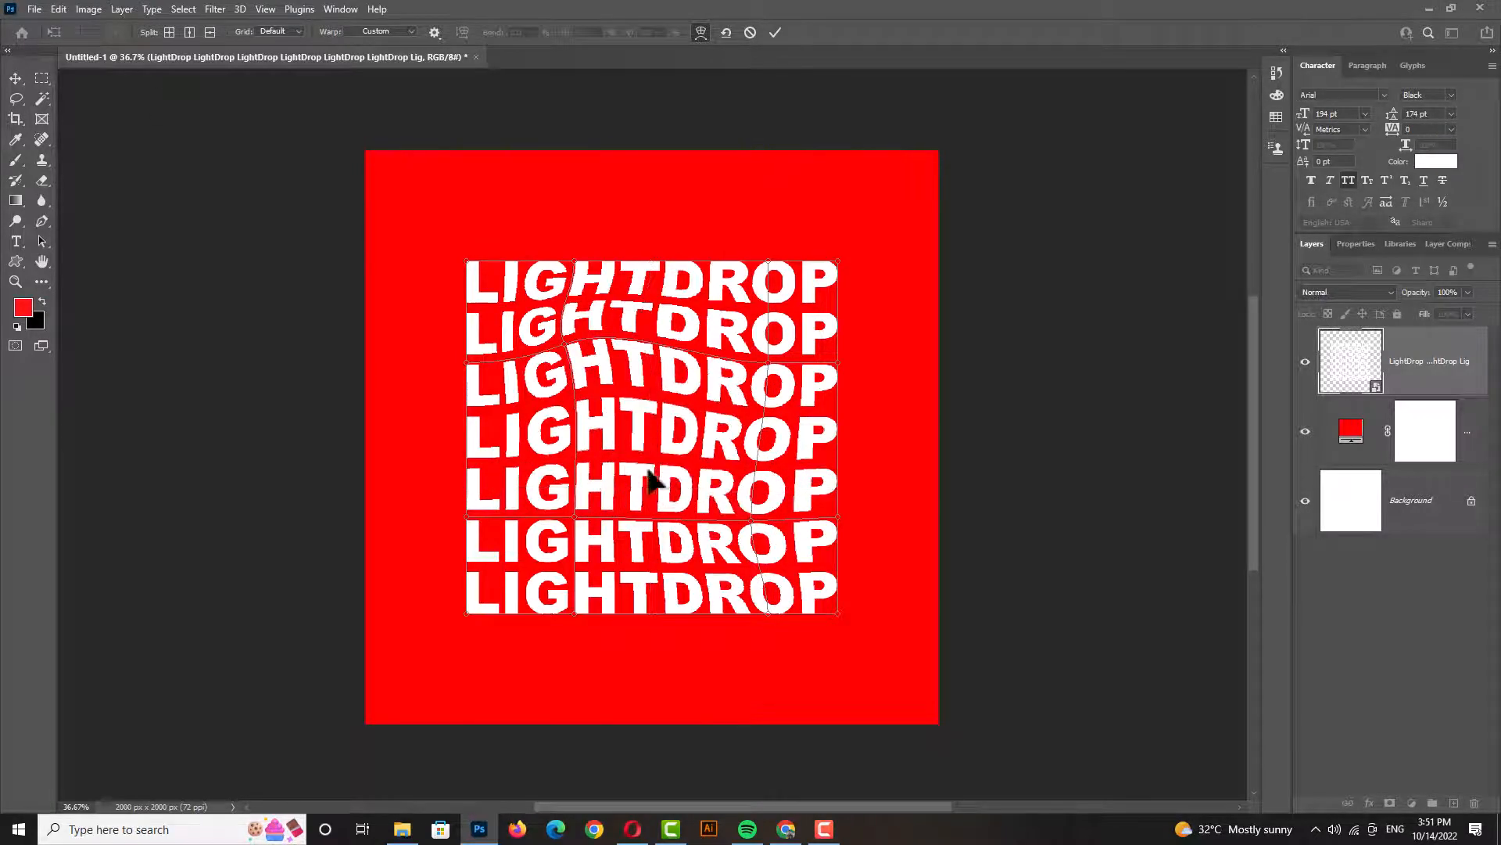
drag(653, 479, 583, 339)
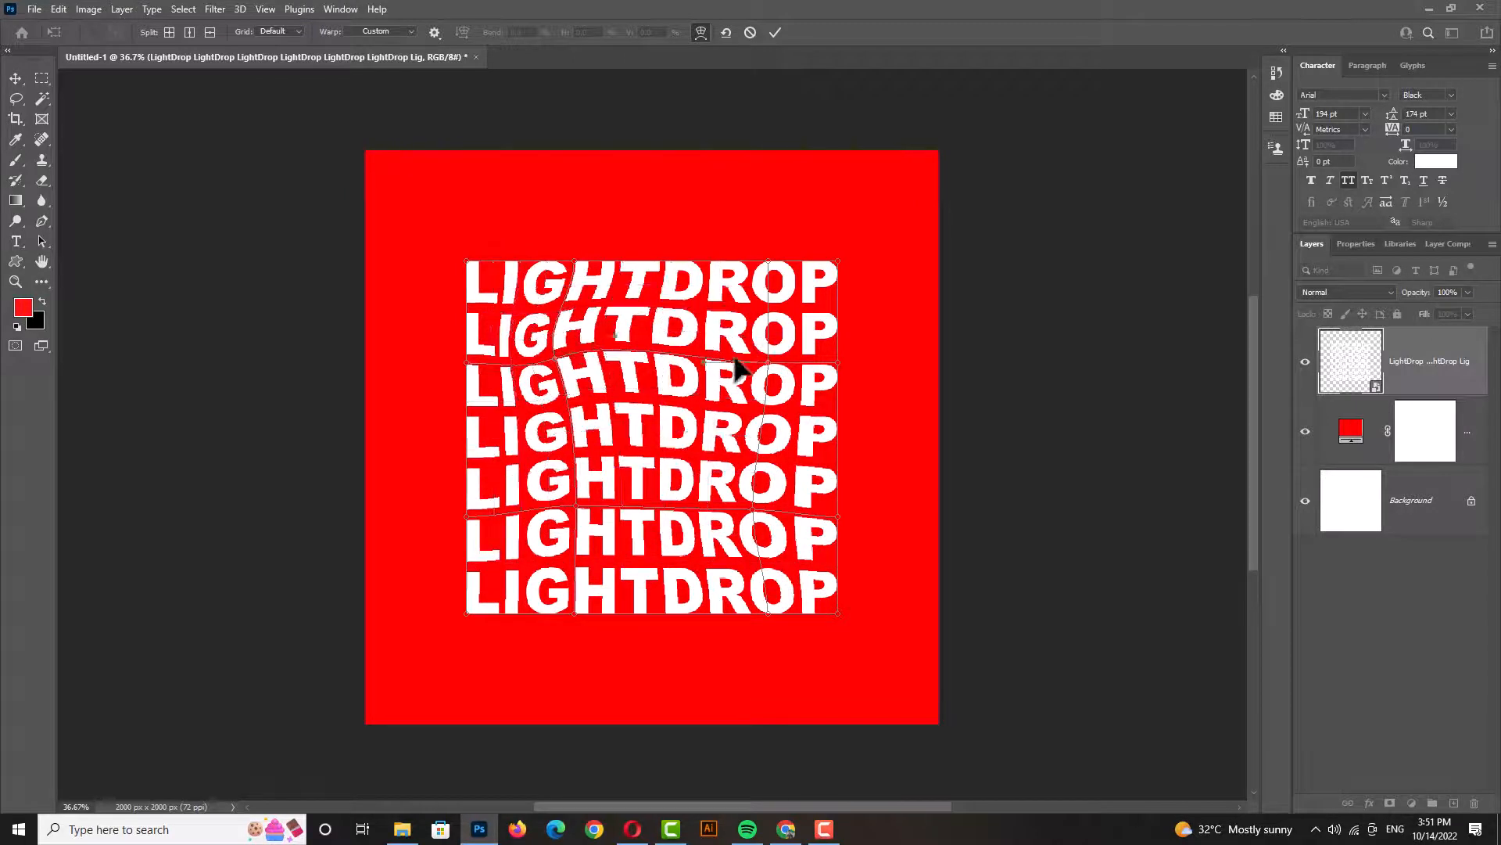
drag(595, 548, 718, 291)
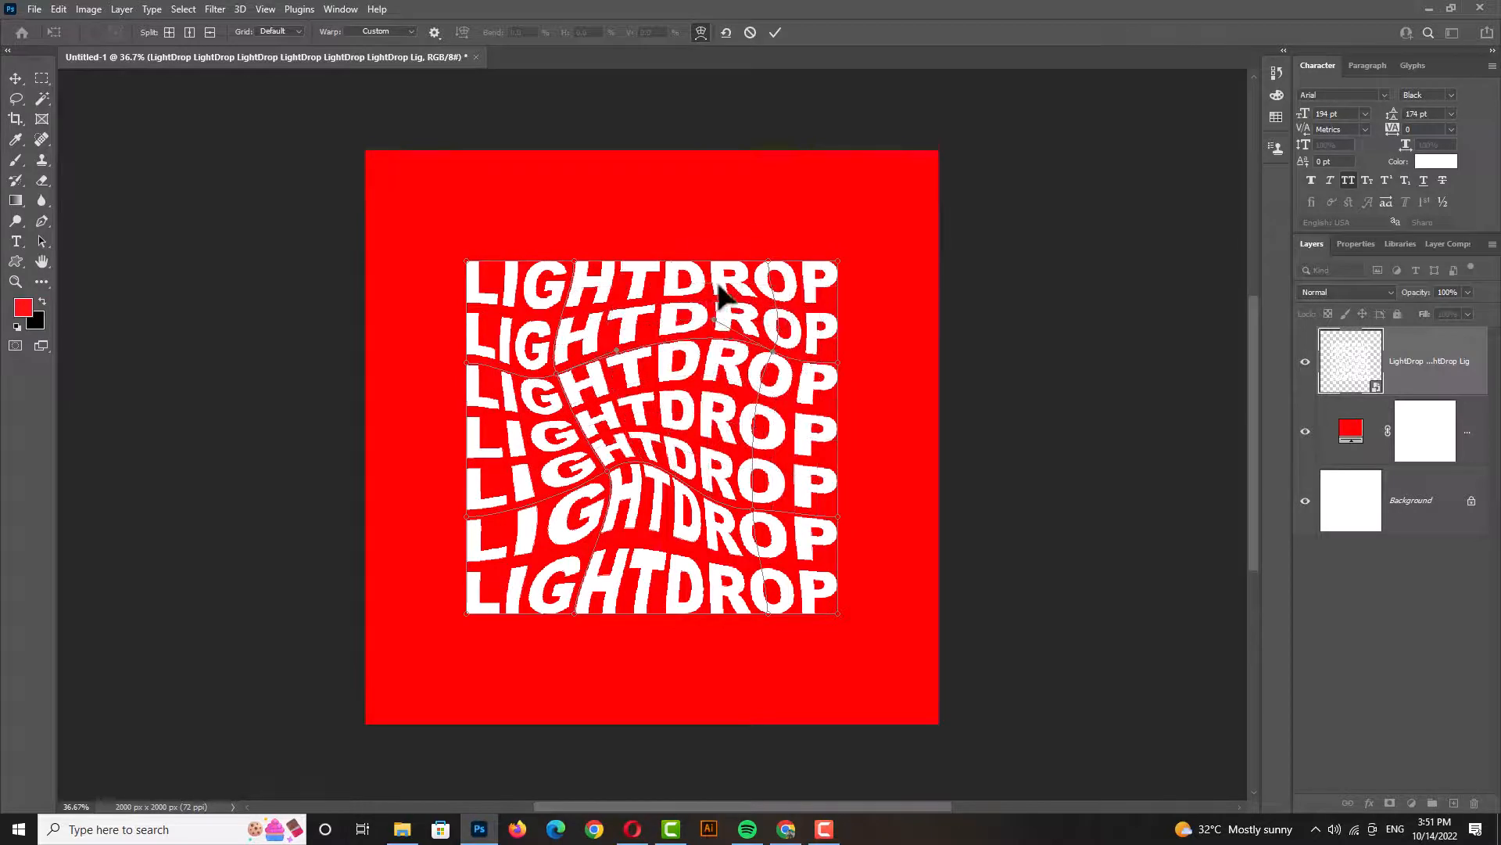
click(773, 33)
scroll(594, 305, down, 2)
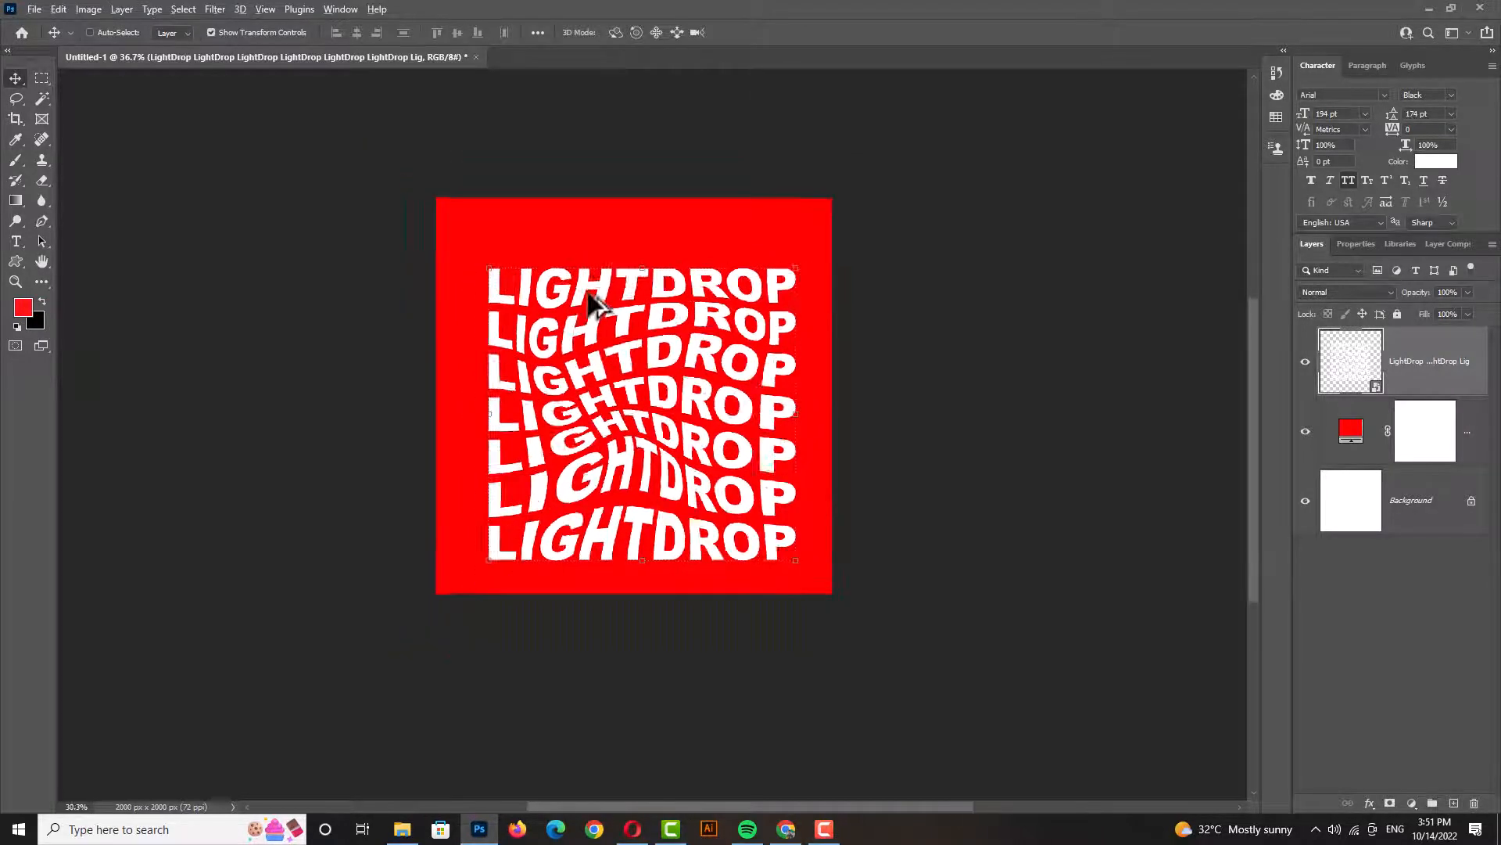
scroll(595, 305, up, 1)
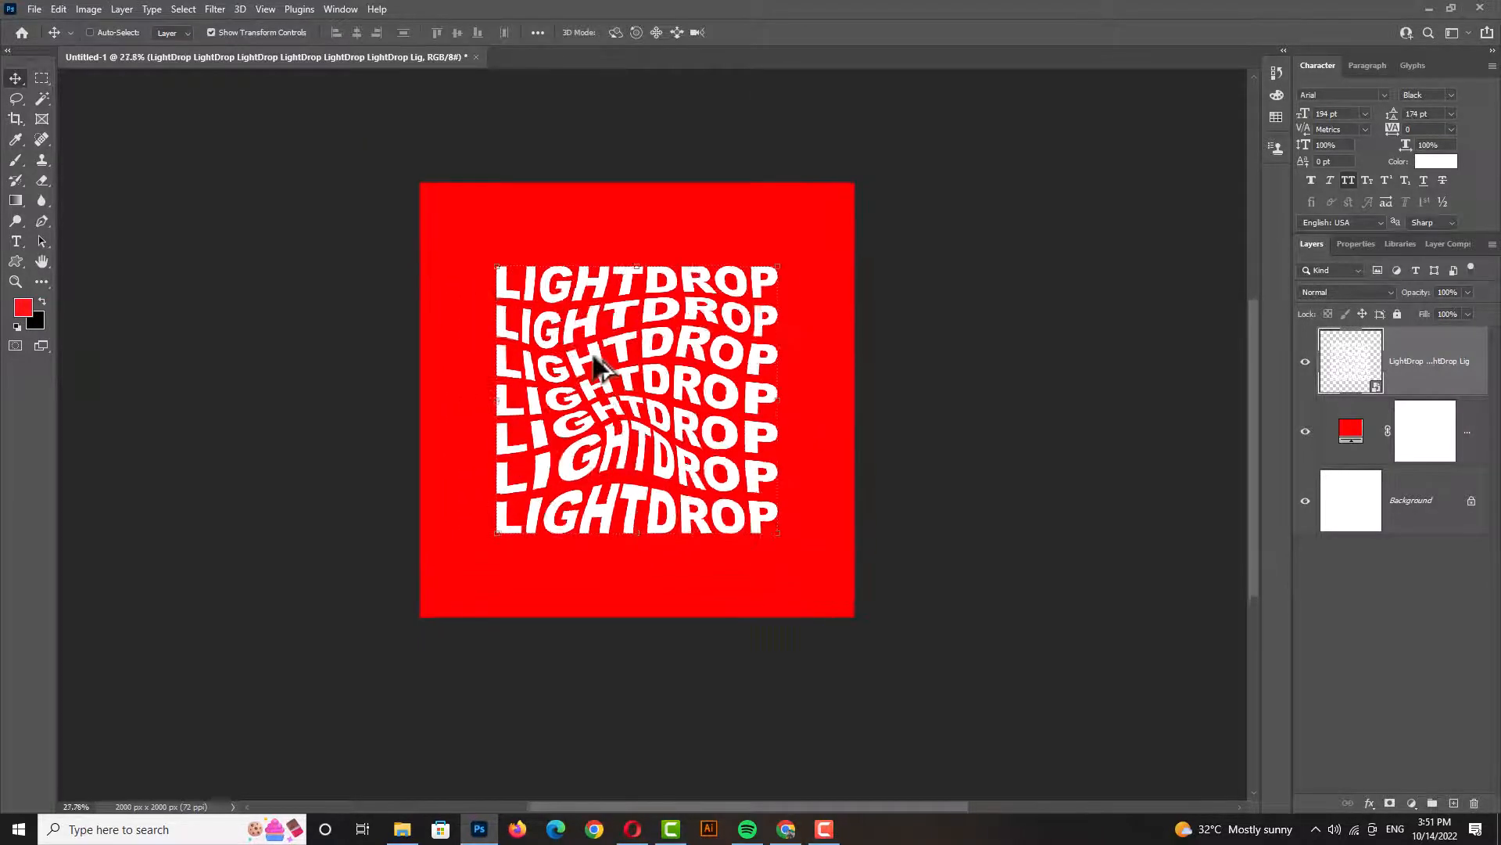
Hide the transform controls and set the Type tool's font to Montserrat Medium.
click(288, 32)
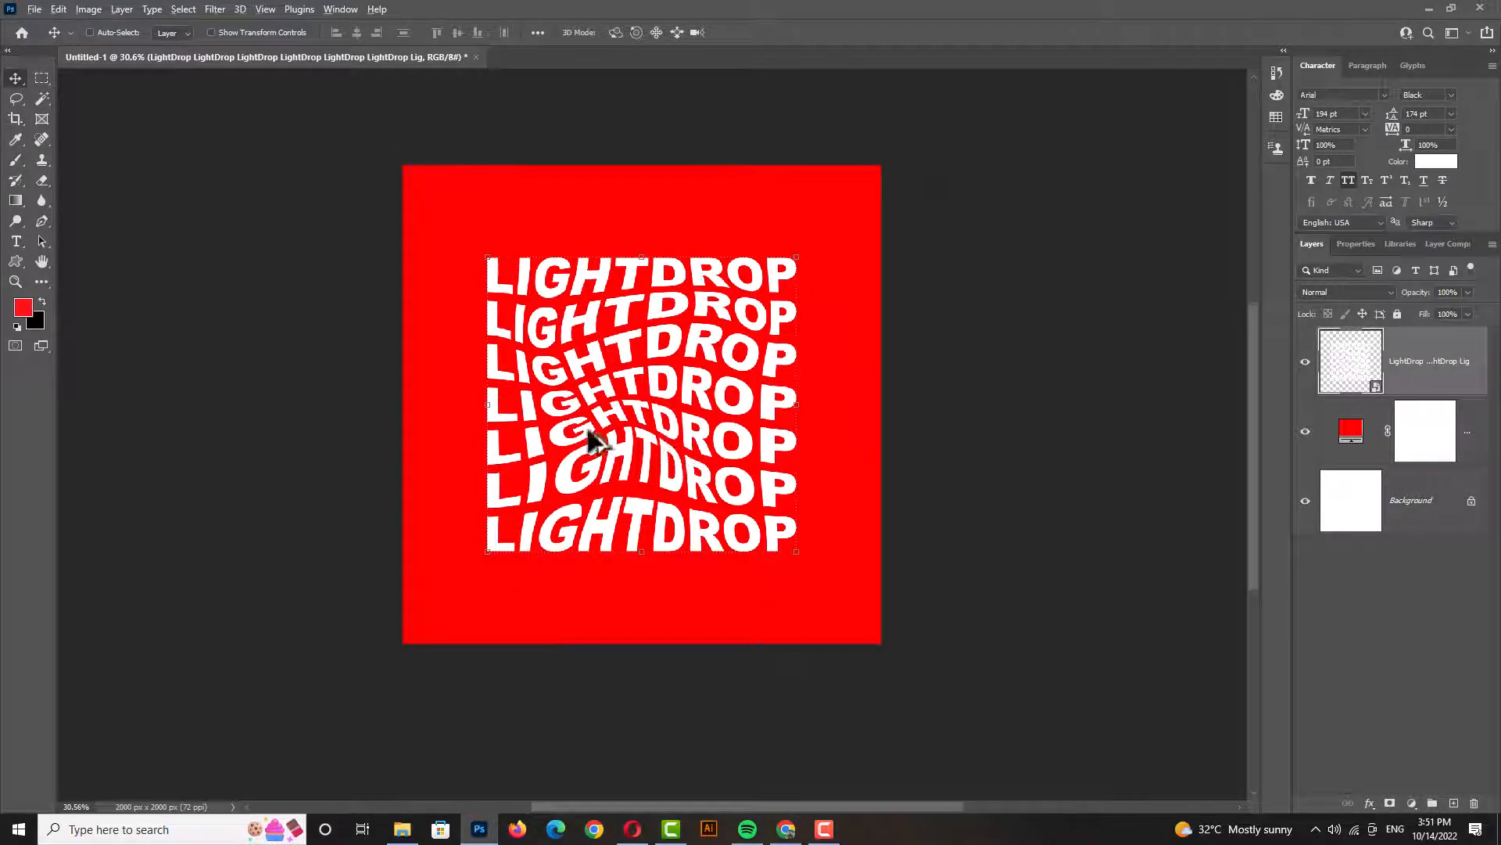
scroll(586, 426, up, 1)
click(16, 242)
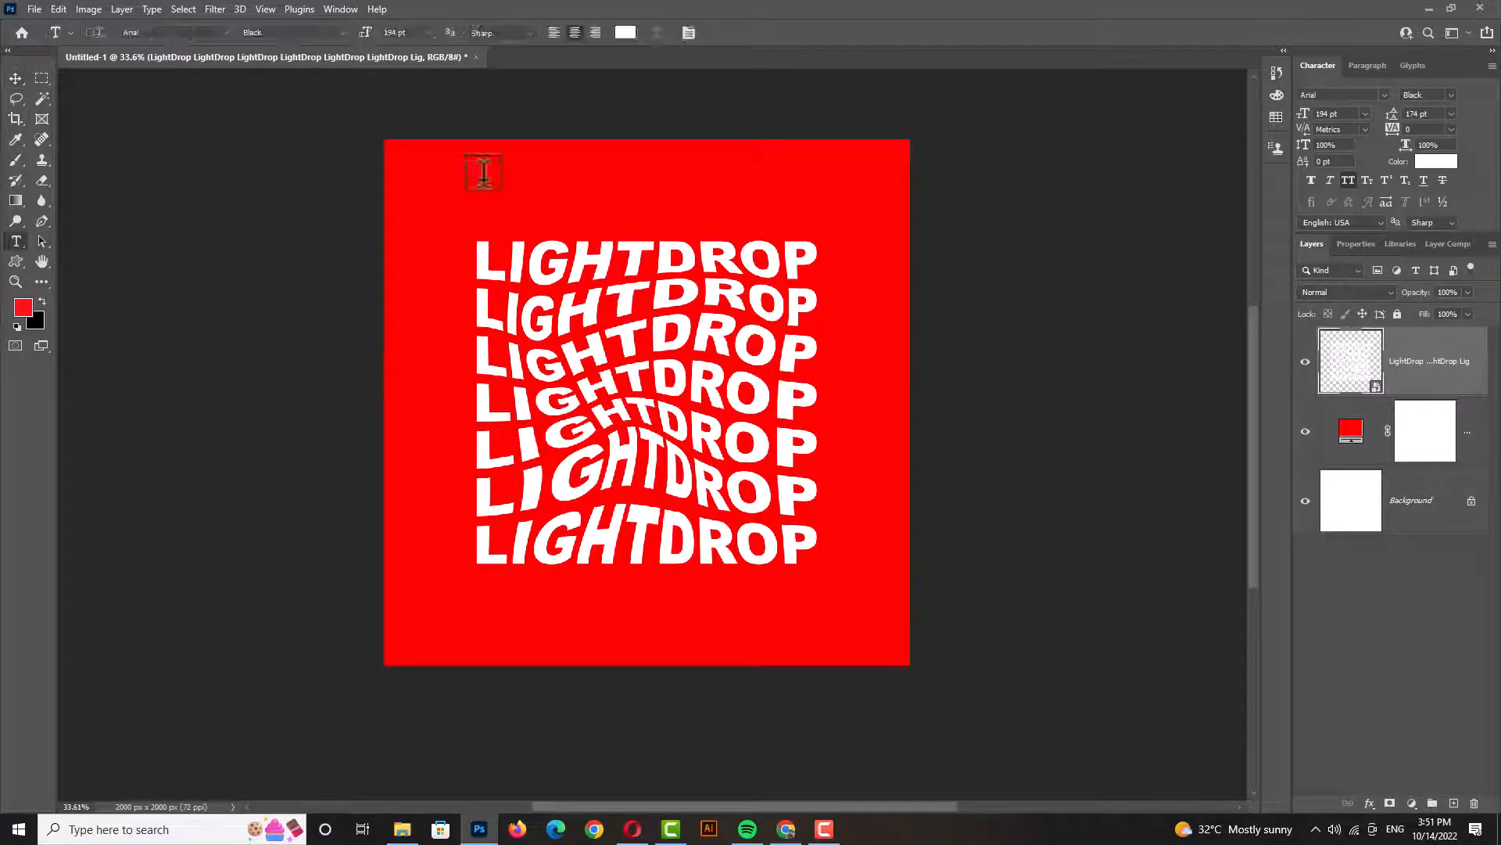
click(1383, 94)
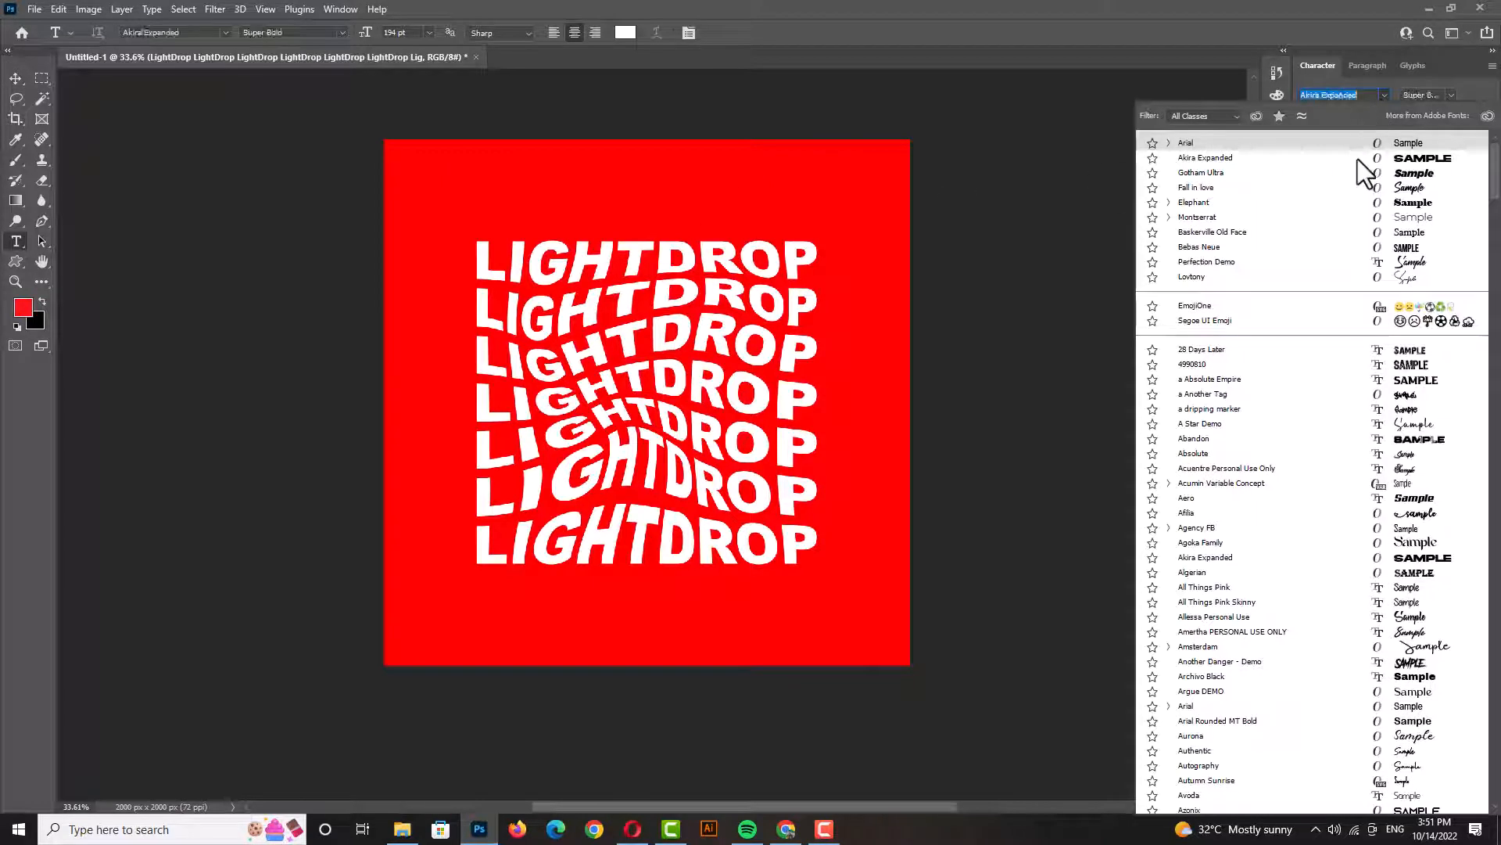
click(1231, 218)
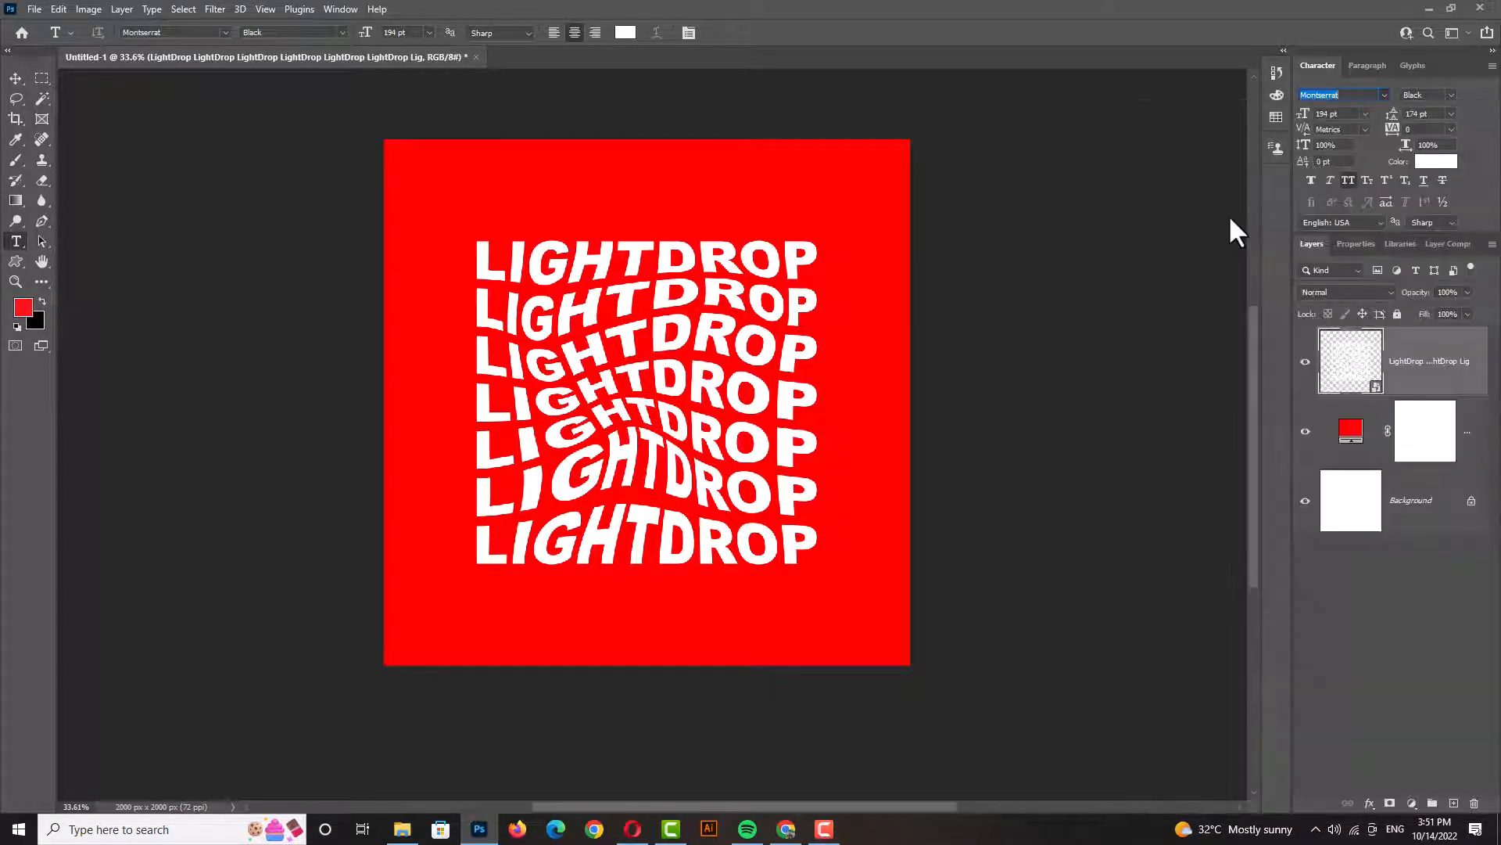
click(1451, 93)
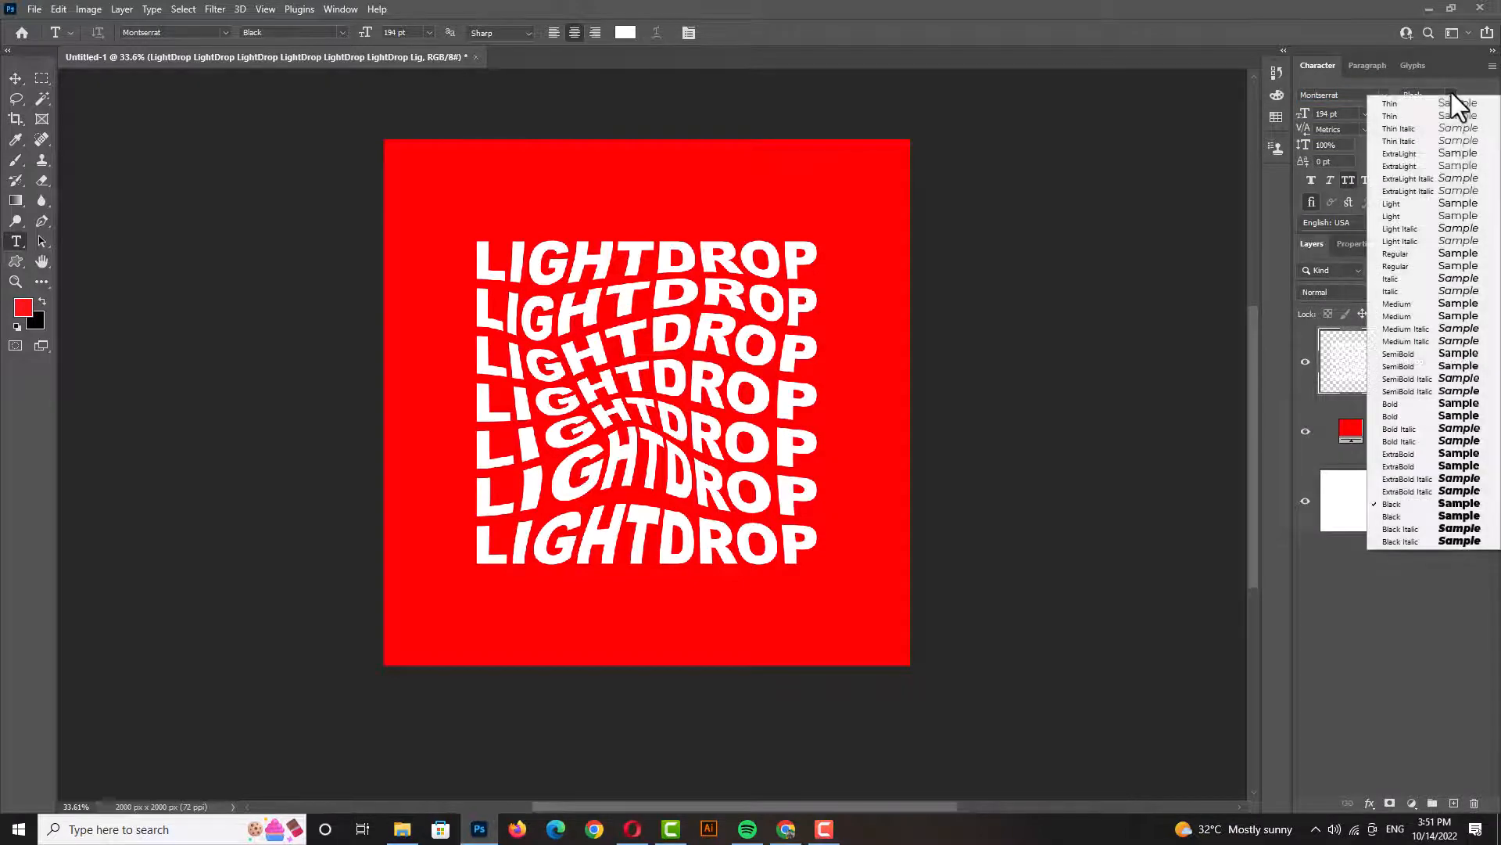
click(1428, 304)
Add a text at the canvas's upper-left corner reading TABLE 17 at 65 pt.
click(429, 181)
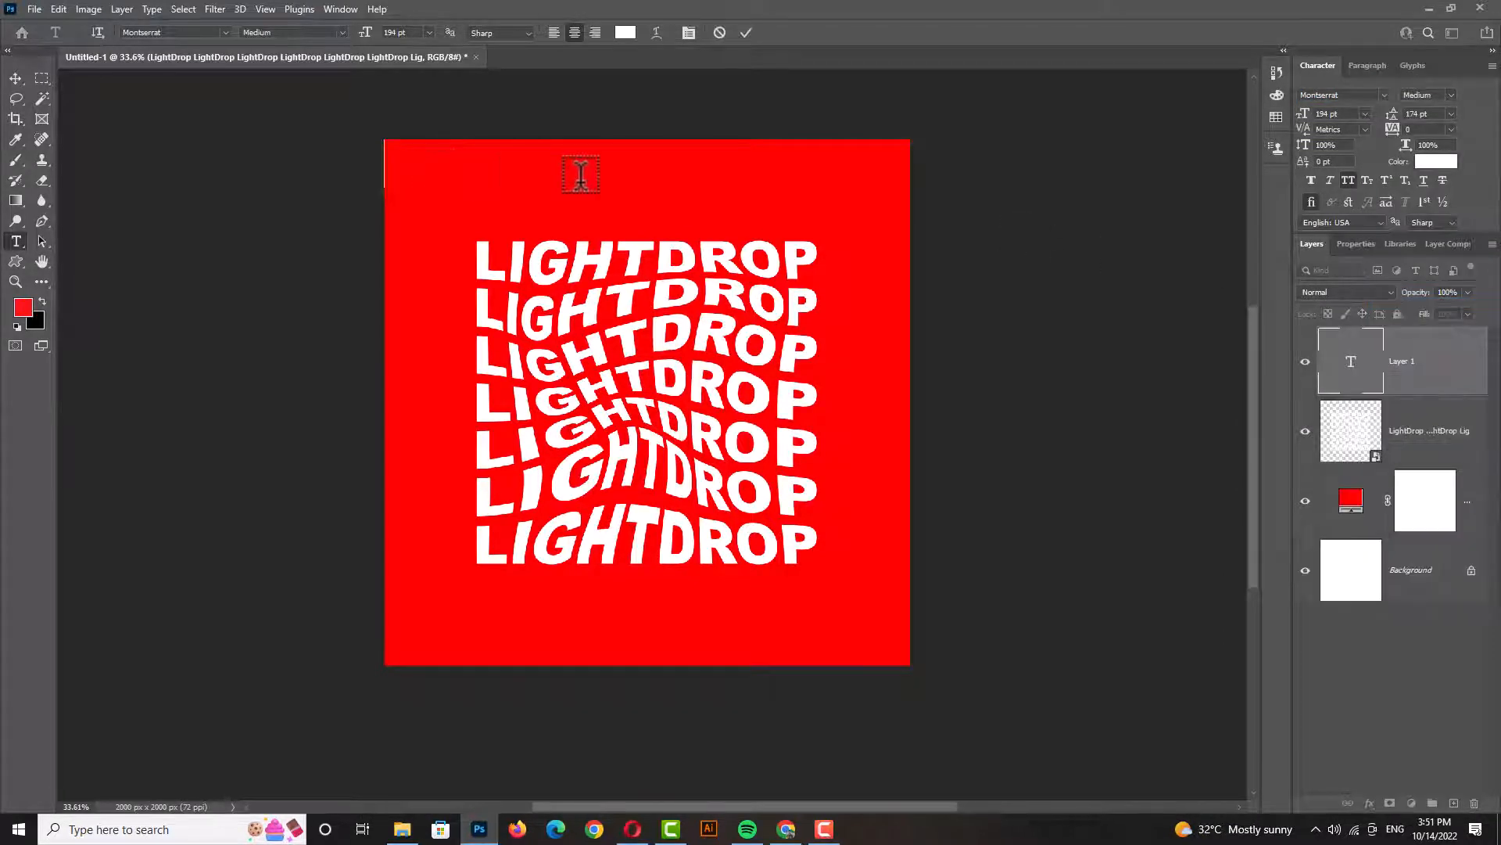
drag(1311, 123, 1203, 134)
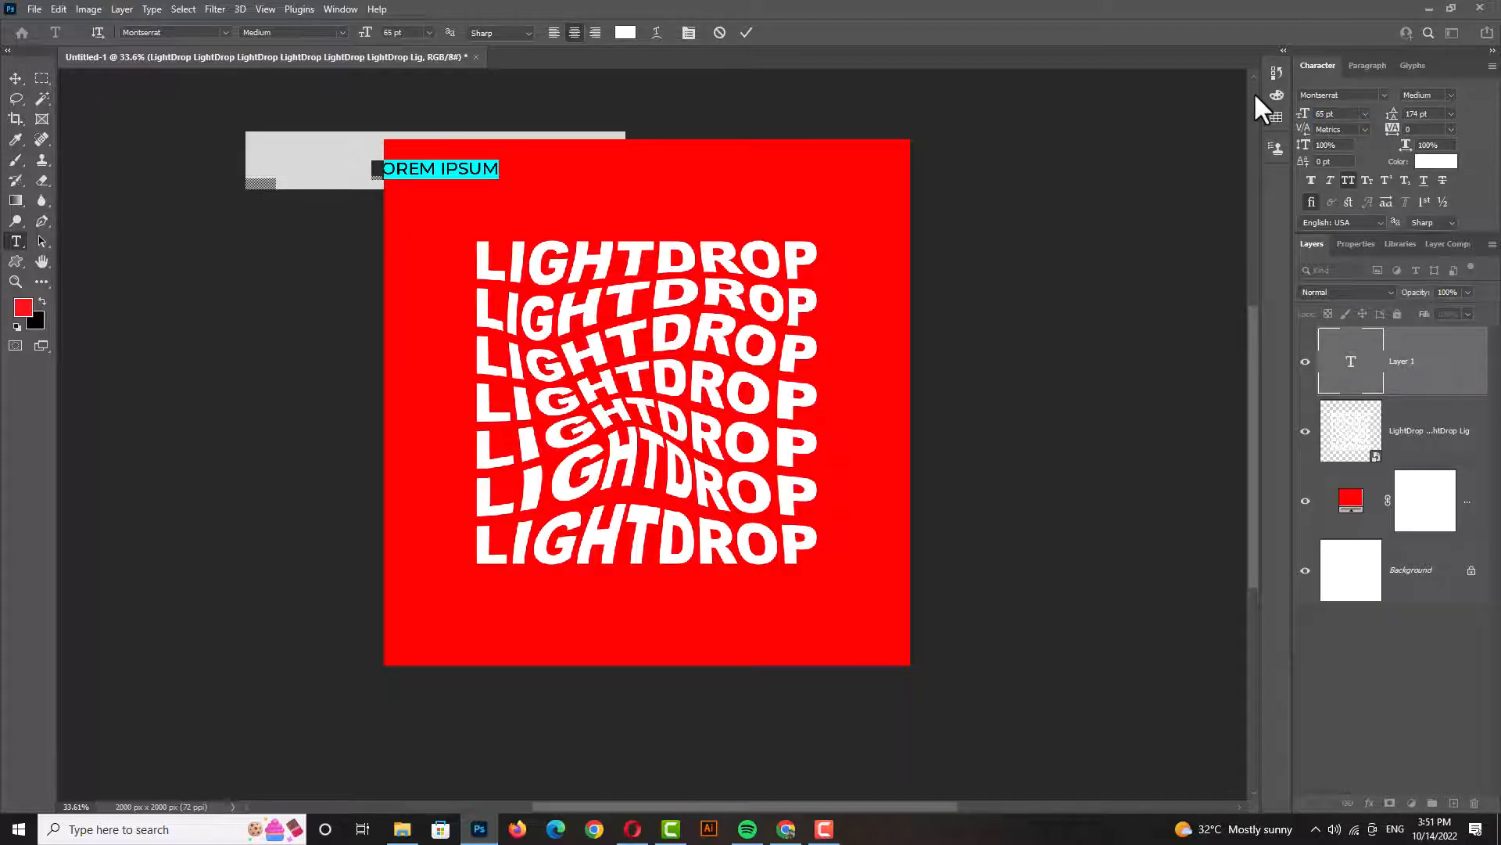
key(BackSpace)
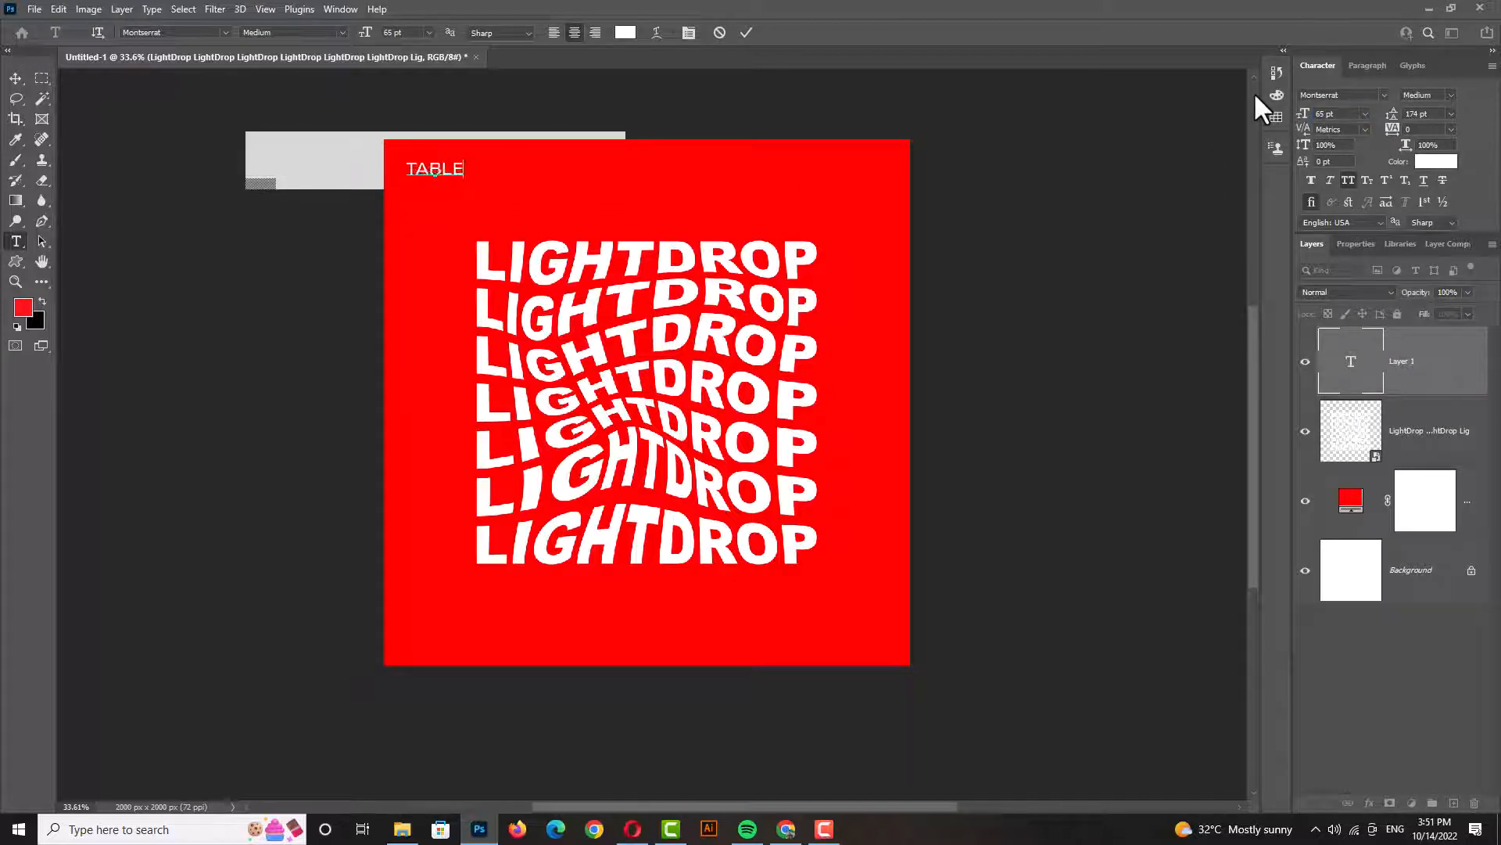
text(TABLE 17)
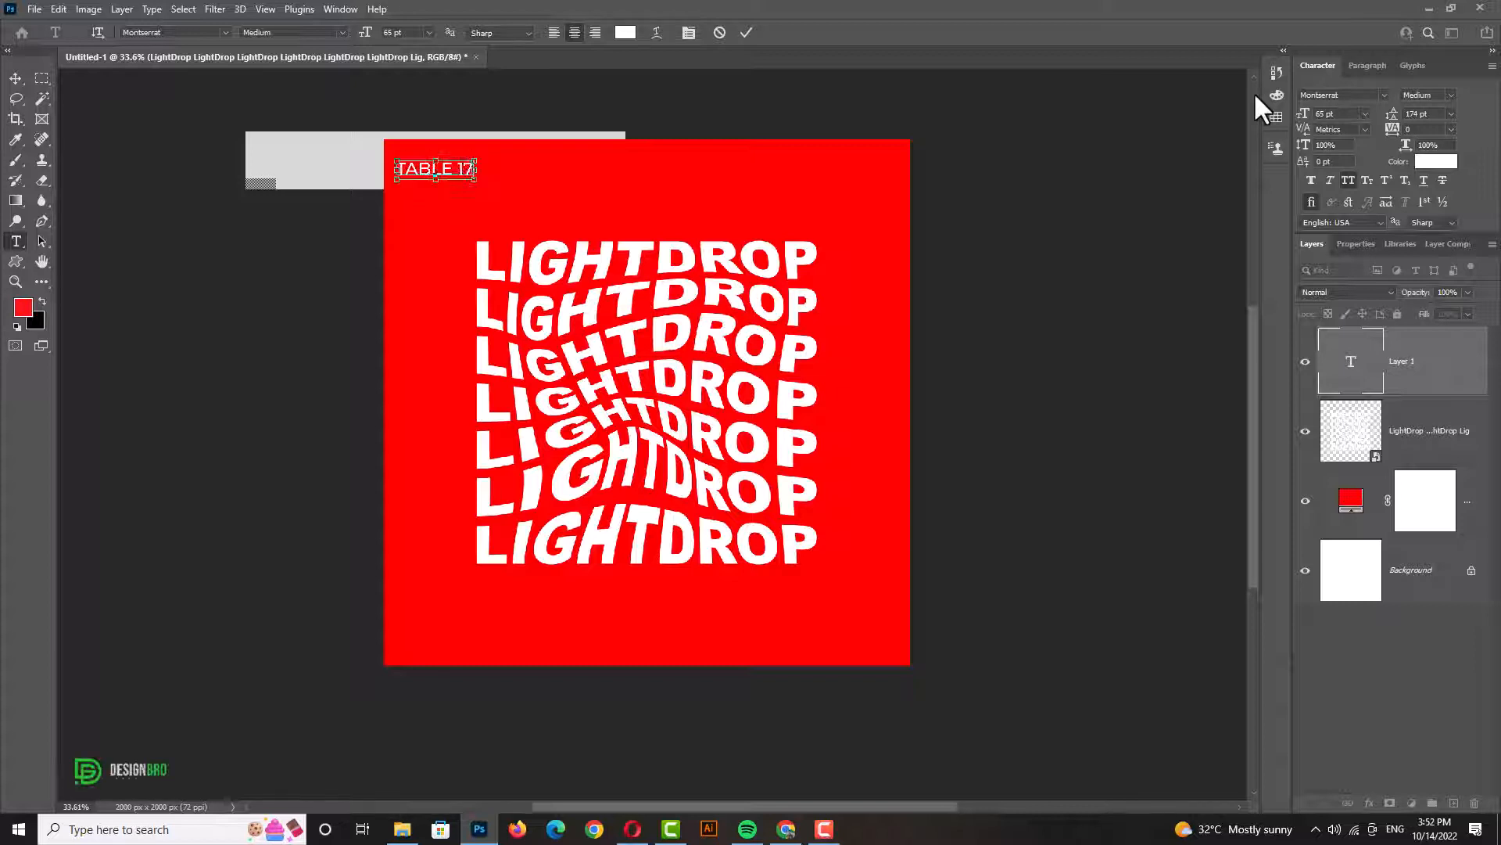
Set the TABLE 17 text to Bold at 42 pt and commit it.
key(ctrl+a)
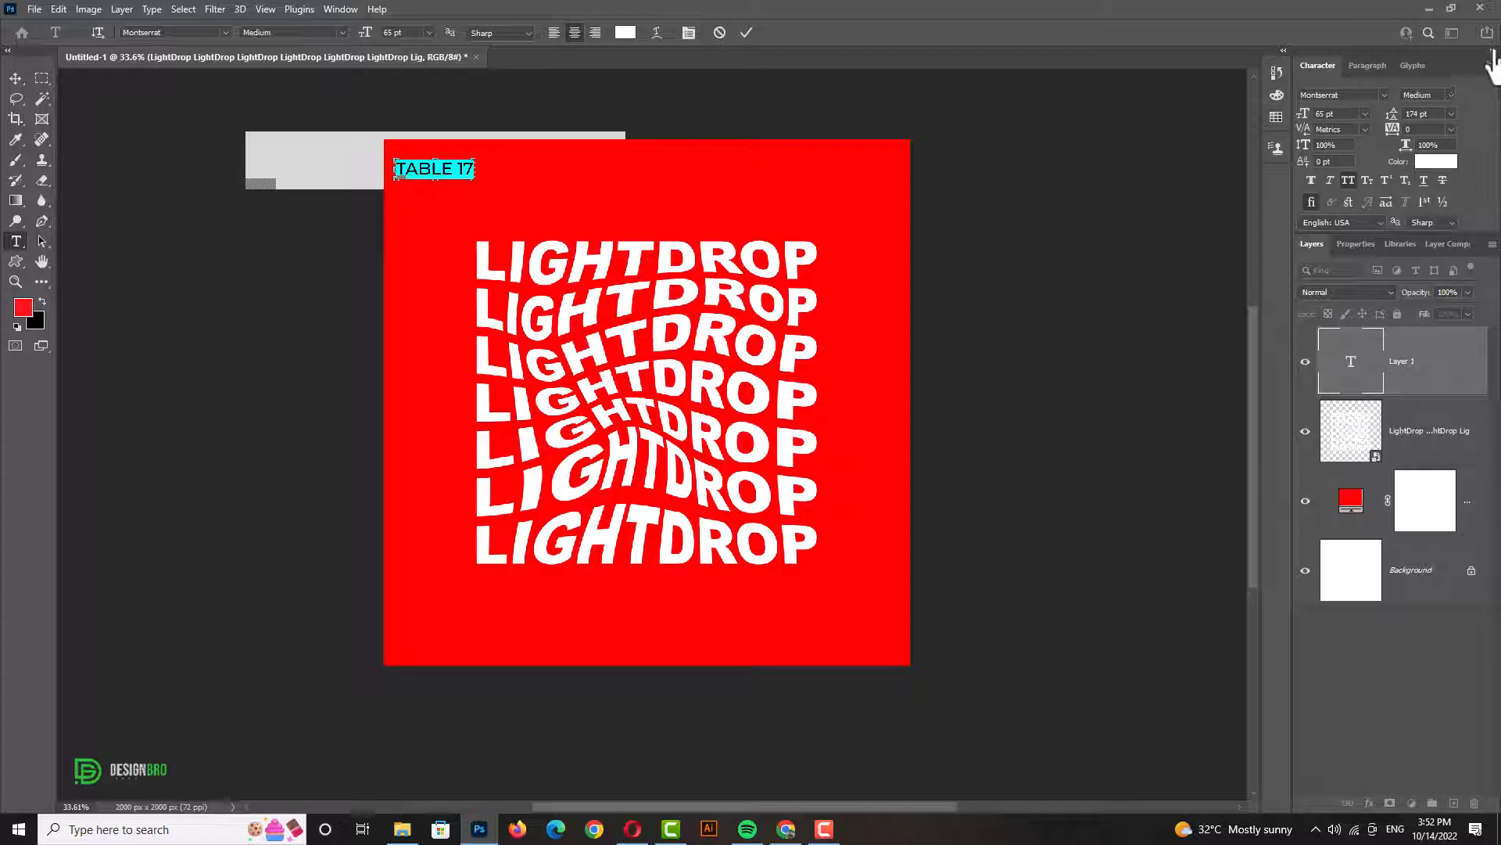
click(1452, 95)
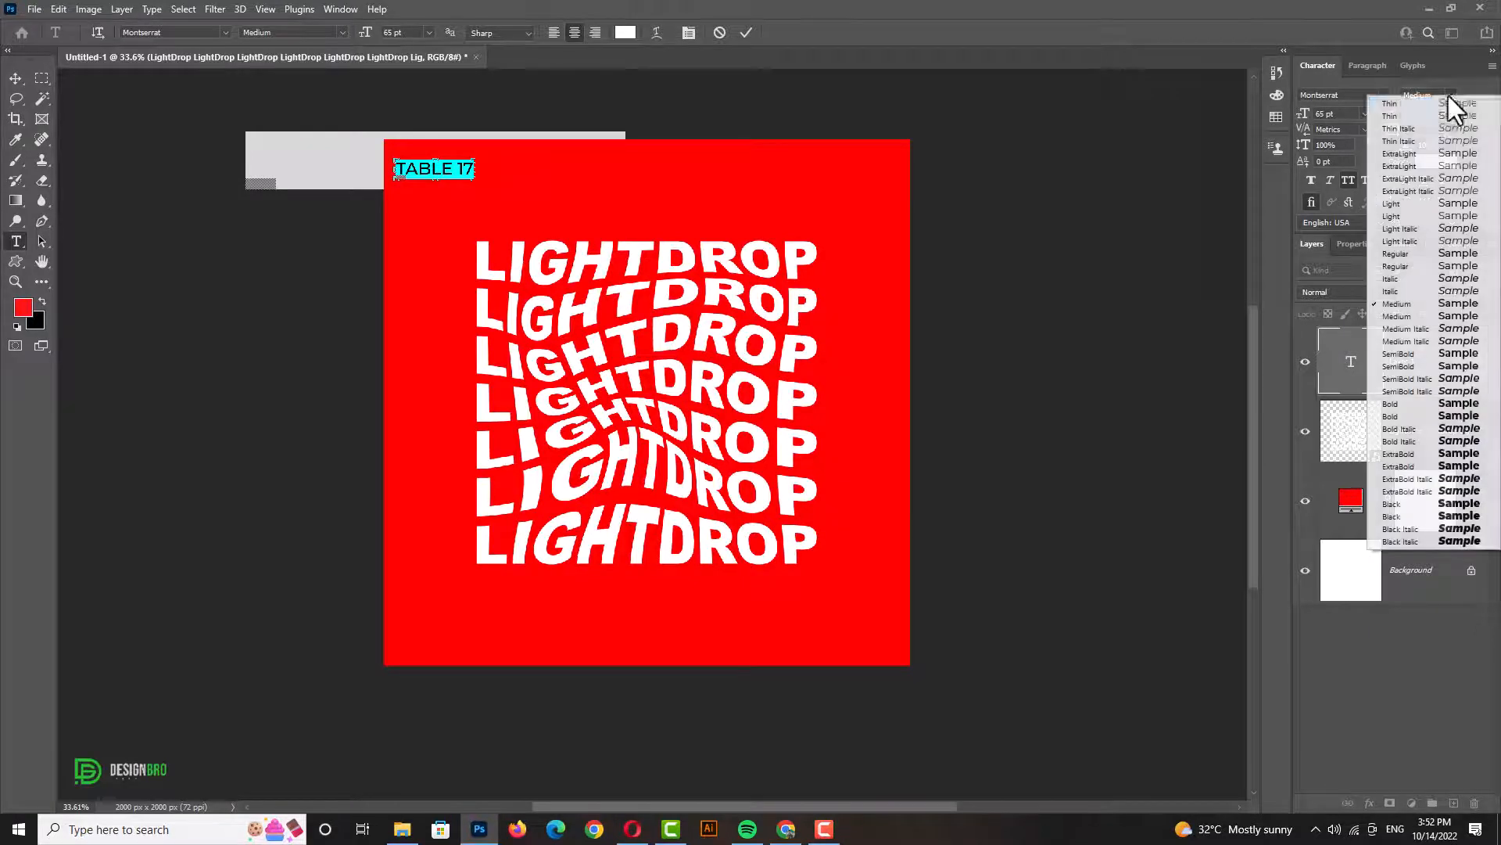
click(1419, 399)
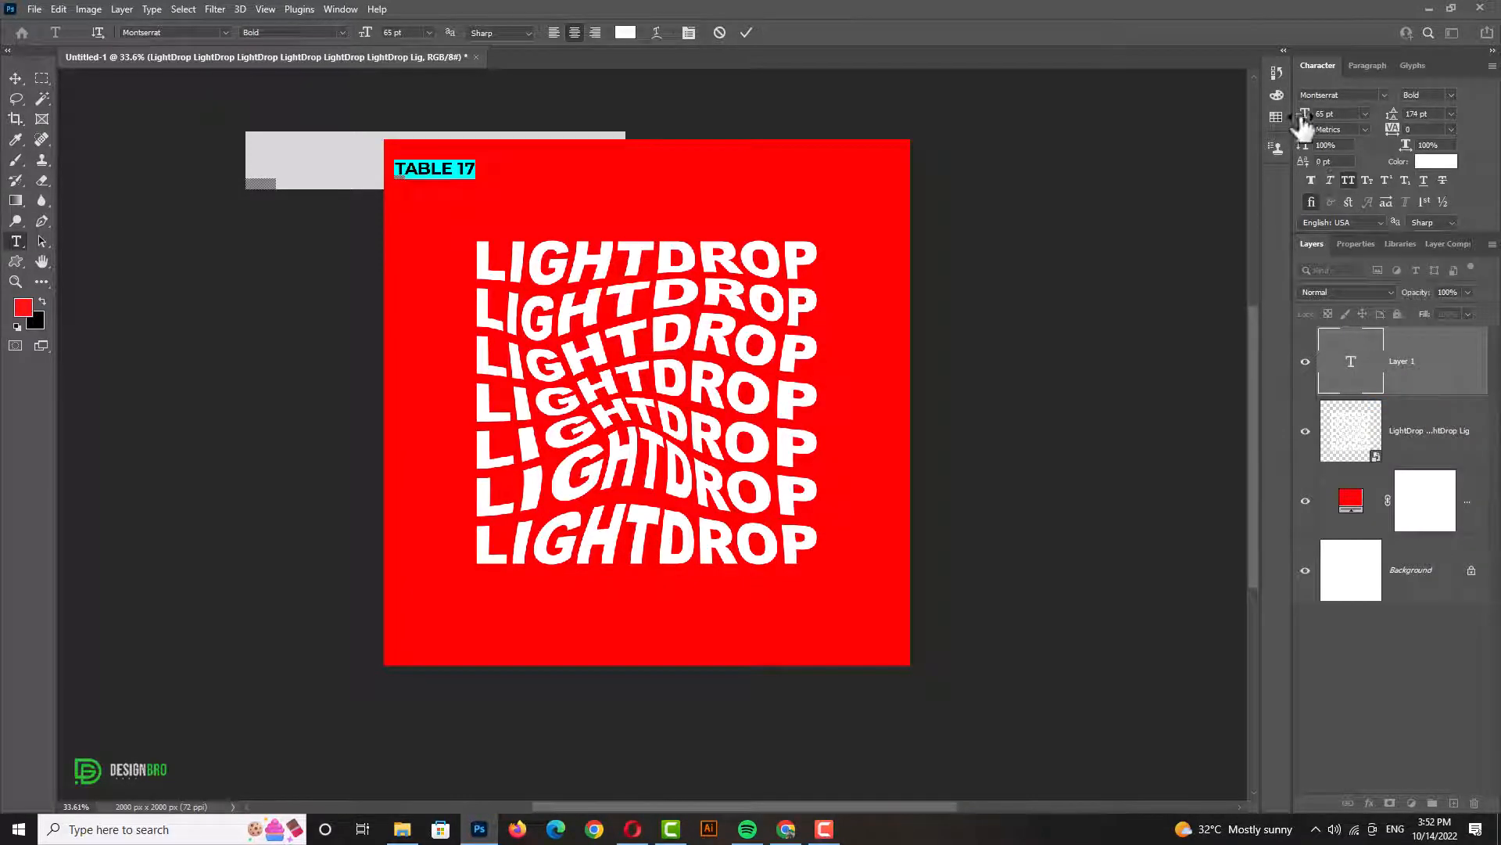
drag(1303, 125, 1276, 125)
key(ctrl+Return)
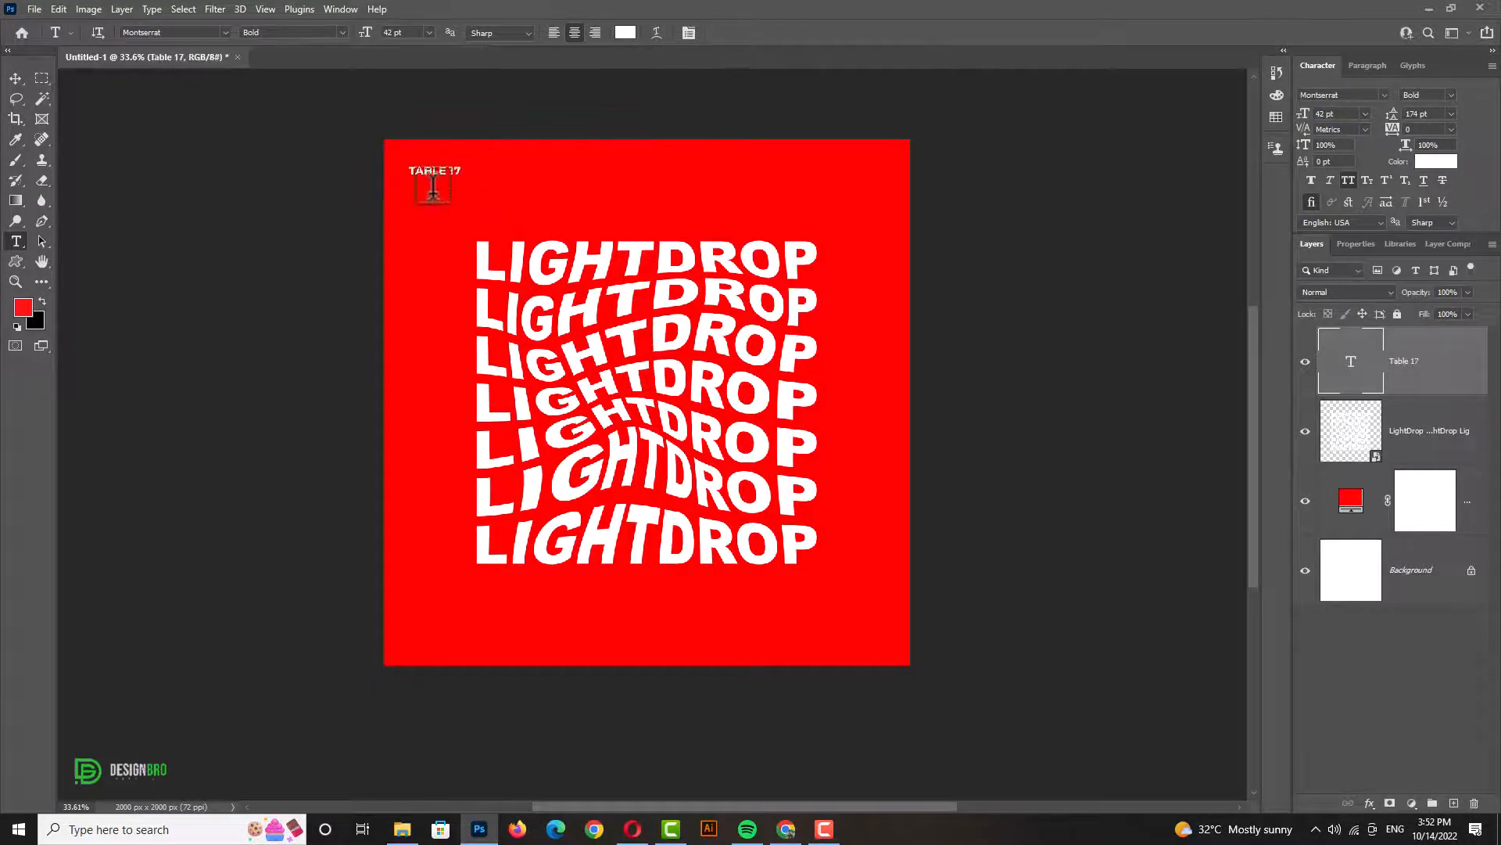
Shift the TABLE 17 text slightly up and duplicate it to the canvas's upper-right corner, level with the original.
key(v)
scroll(483, 196, up, 1)
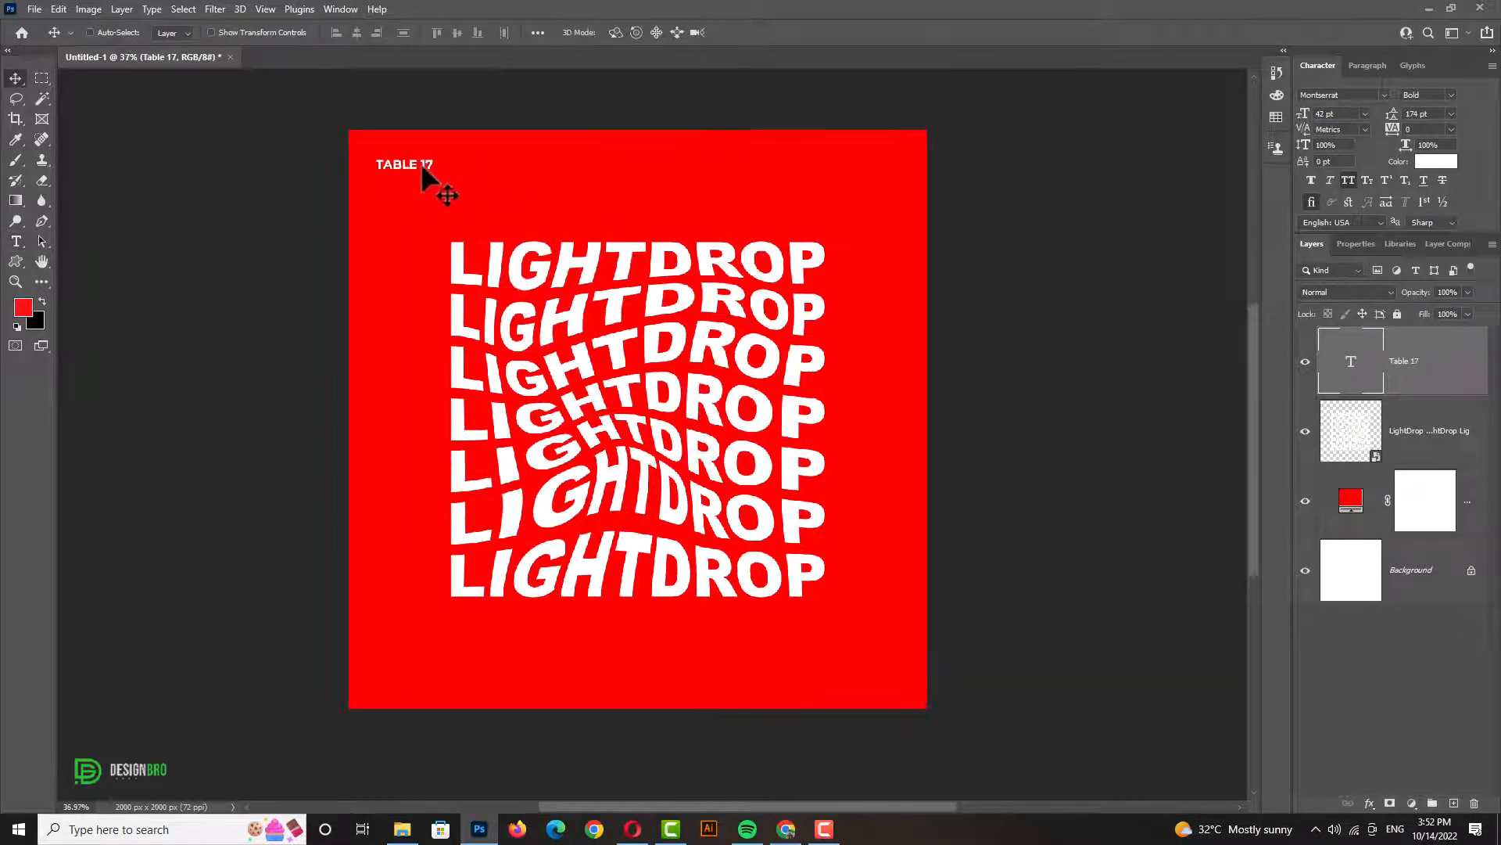
drag(422, 167, 404, 157)
drag(406, 162, 878, 187)
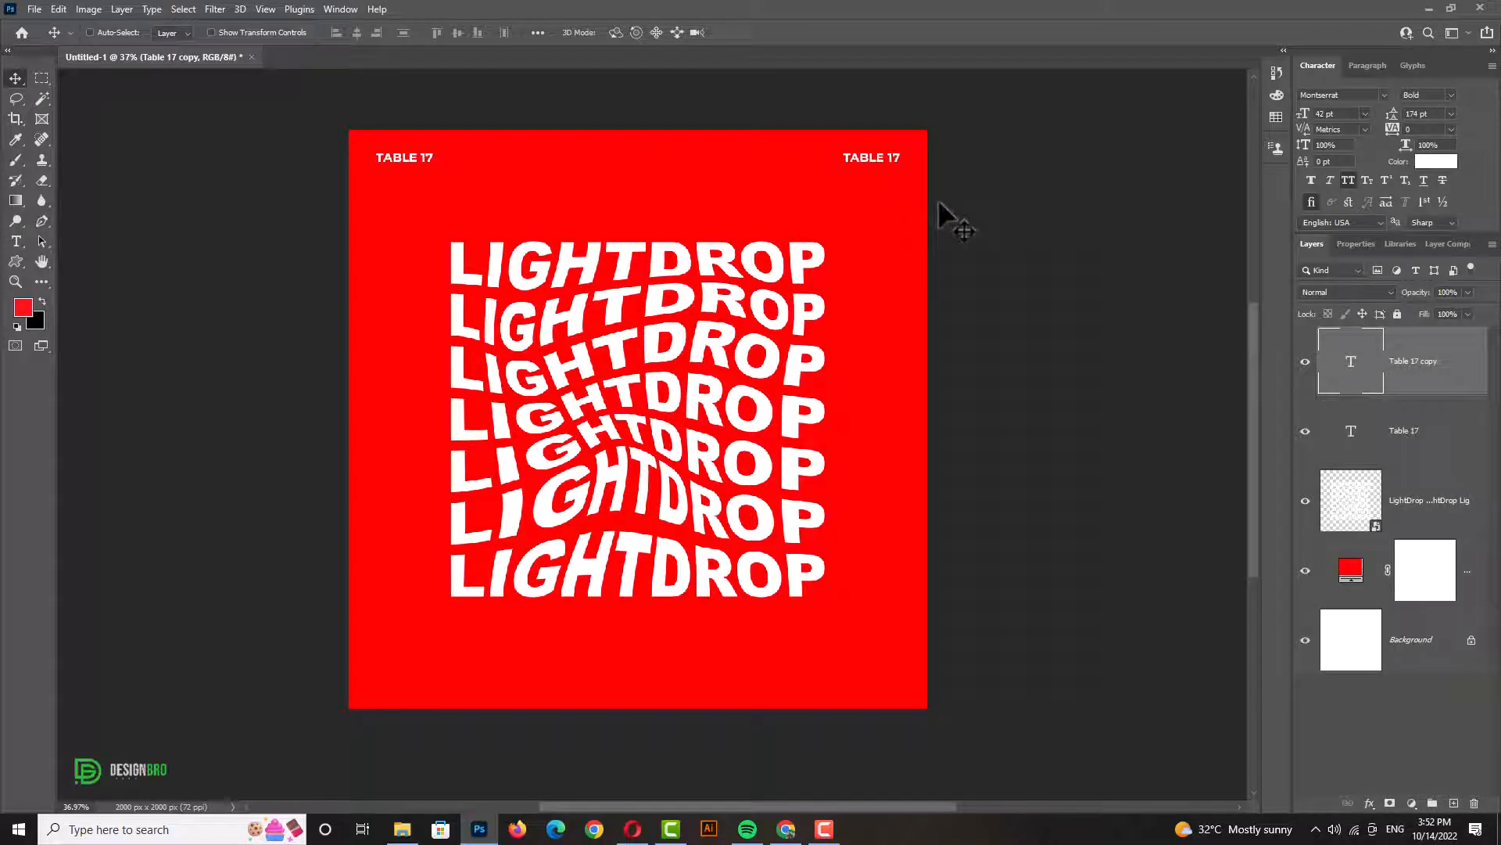
Change the upper-right text copy to read NO 131.
double_click(899, 156)
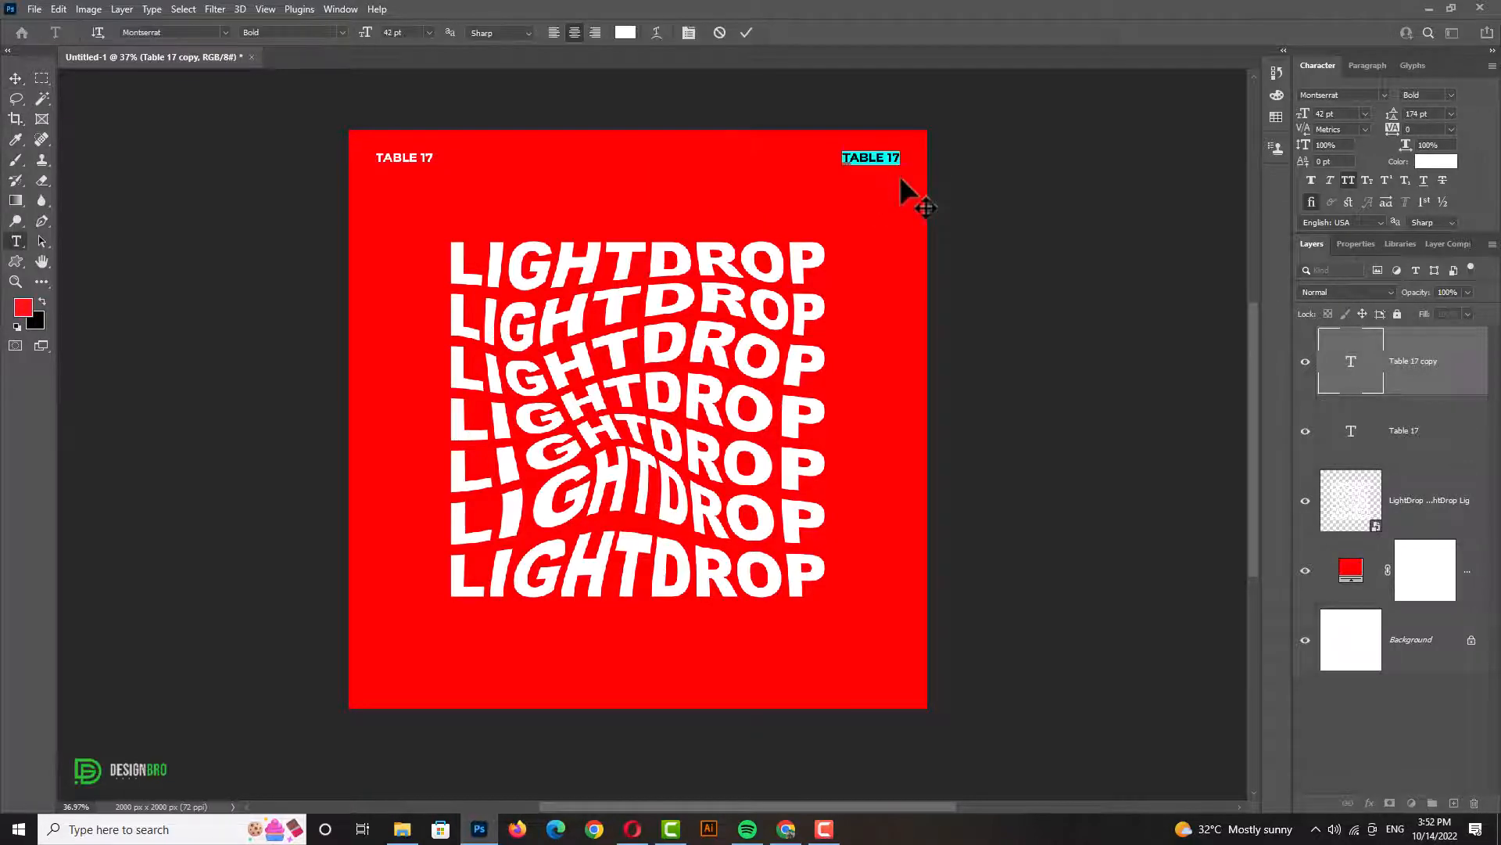
text(NO.)
text( 131)
click(747, 32)
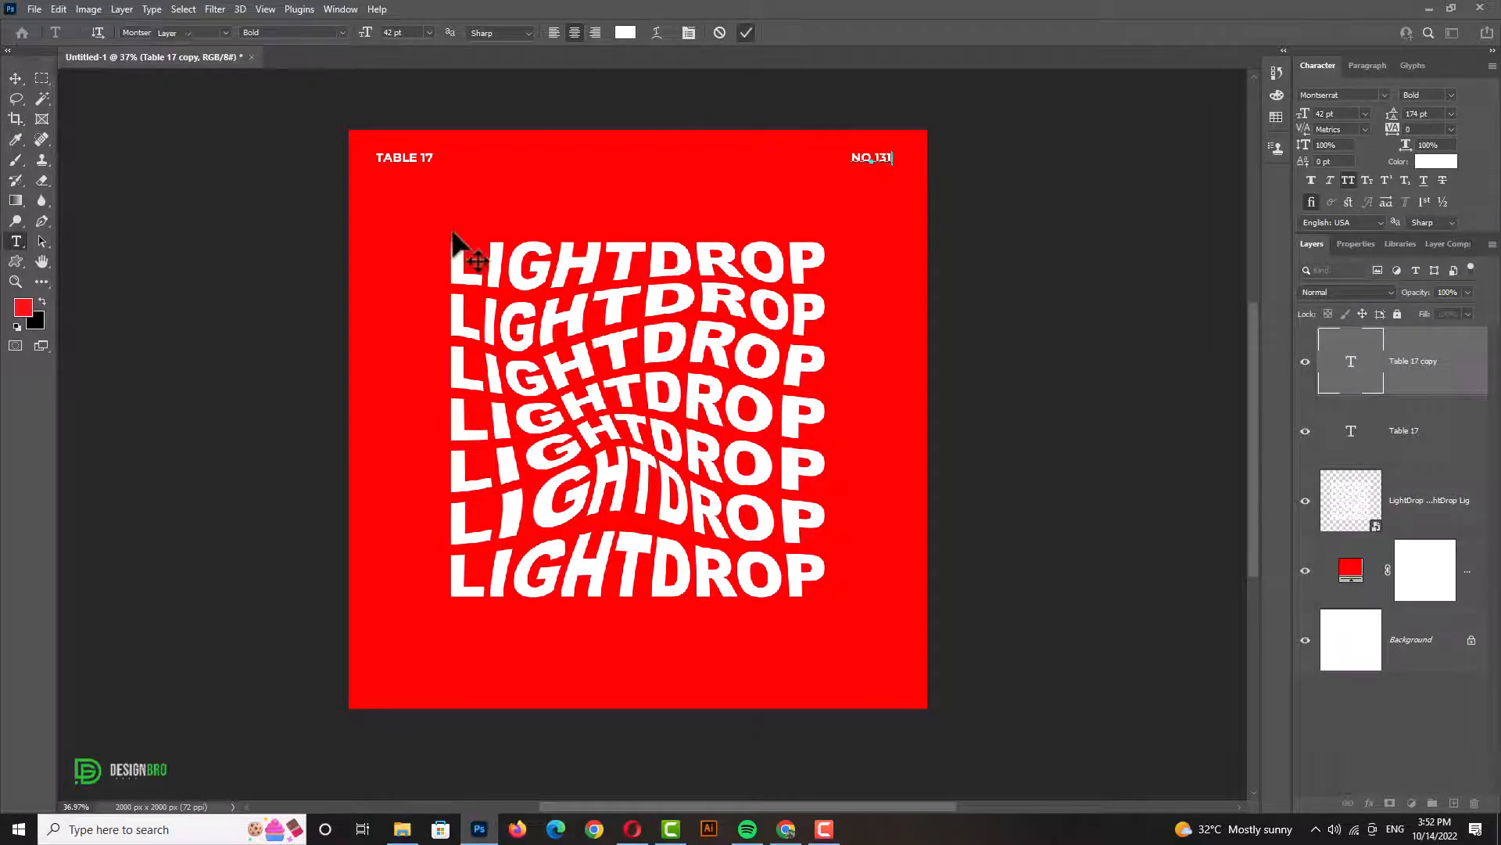
Duplicate the NO 131 text to the canvas's lower center and change the copy to DESIGN BY DESIGN BRO.
key(v)
drag(868, 167, 631, 681)
double_click(639, 679)
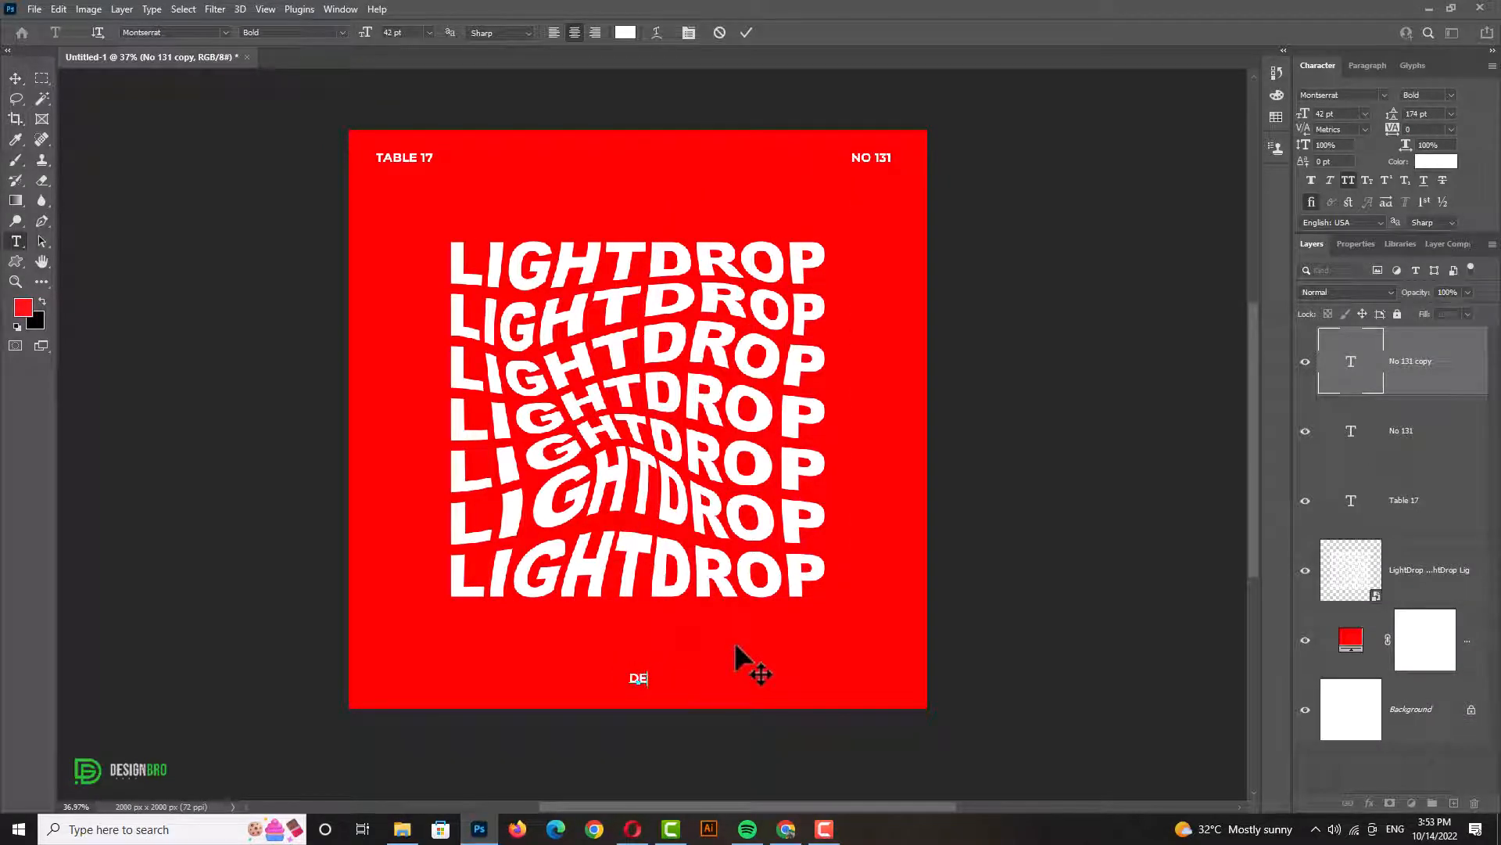
text(DESIGN BY DESIGN BRO)
Enlarge the credit line to 47 pt and color its words DESIGN BRO black (000000).
key(ctrl+a)
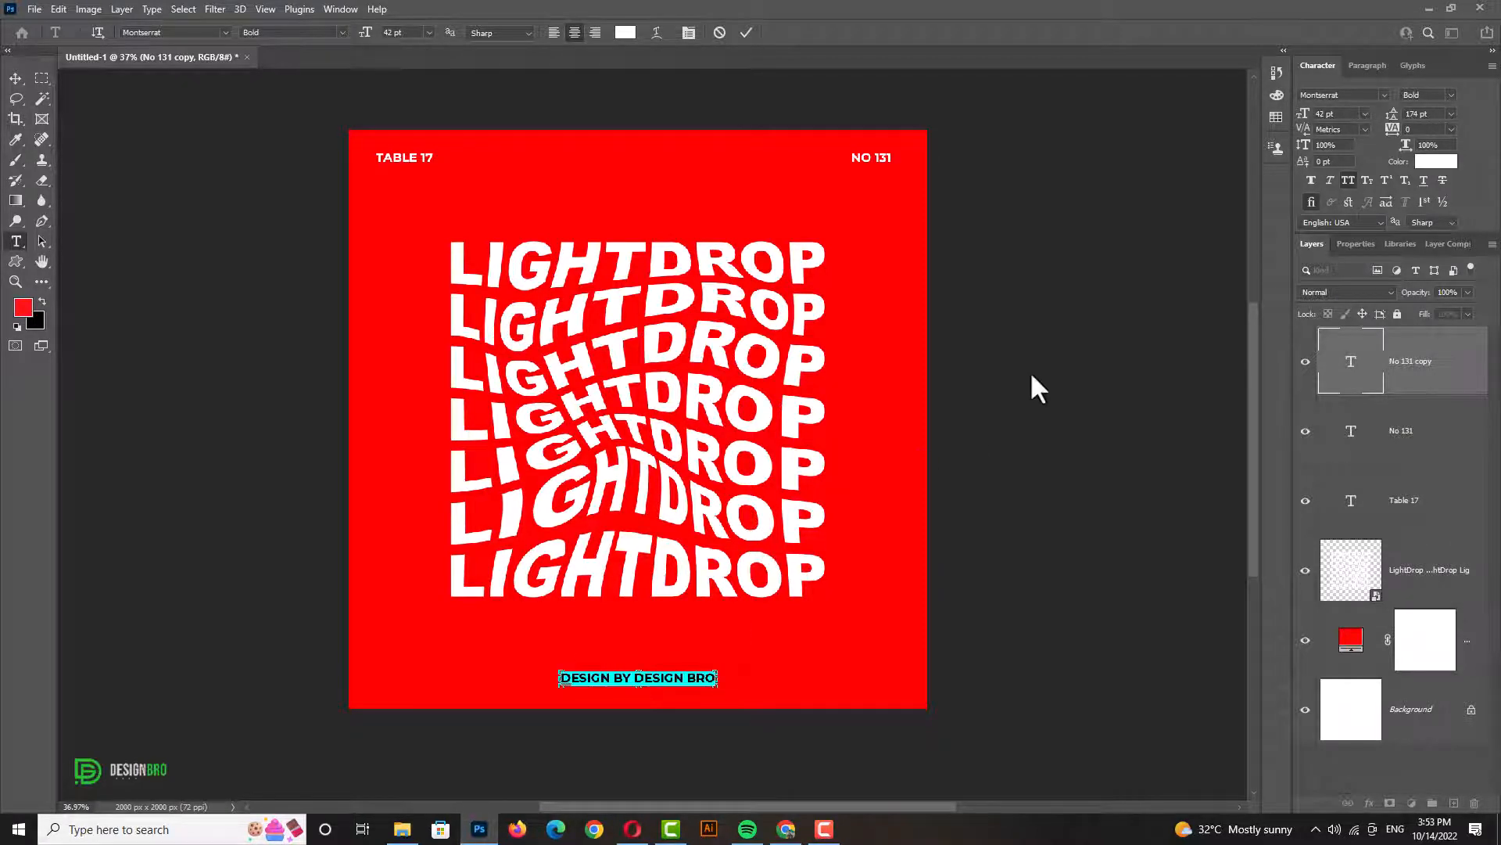
drag(1302, 122, 1326, 121)
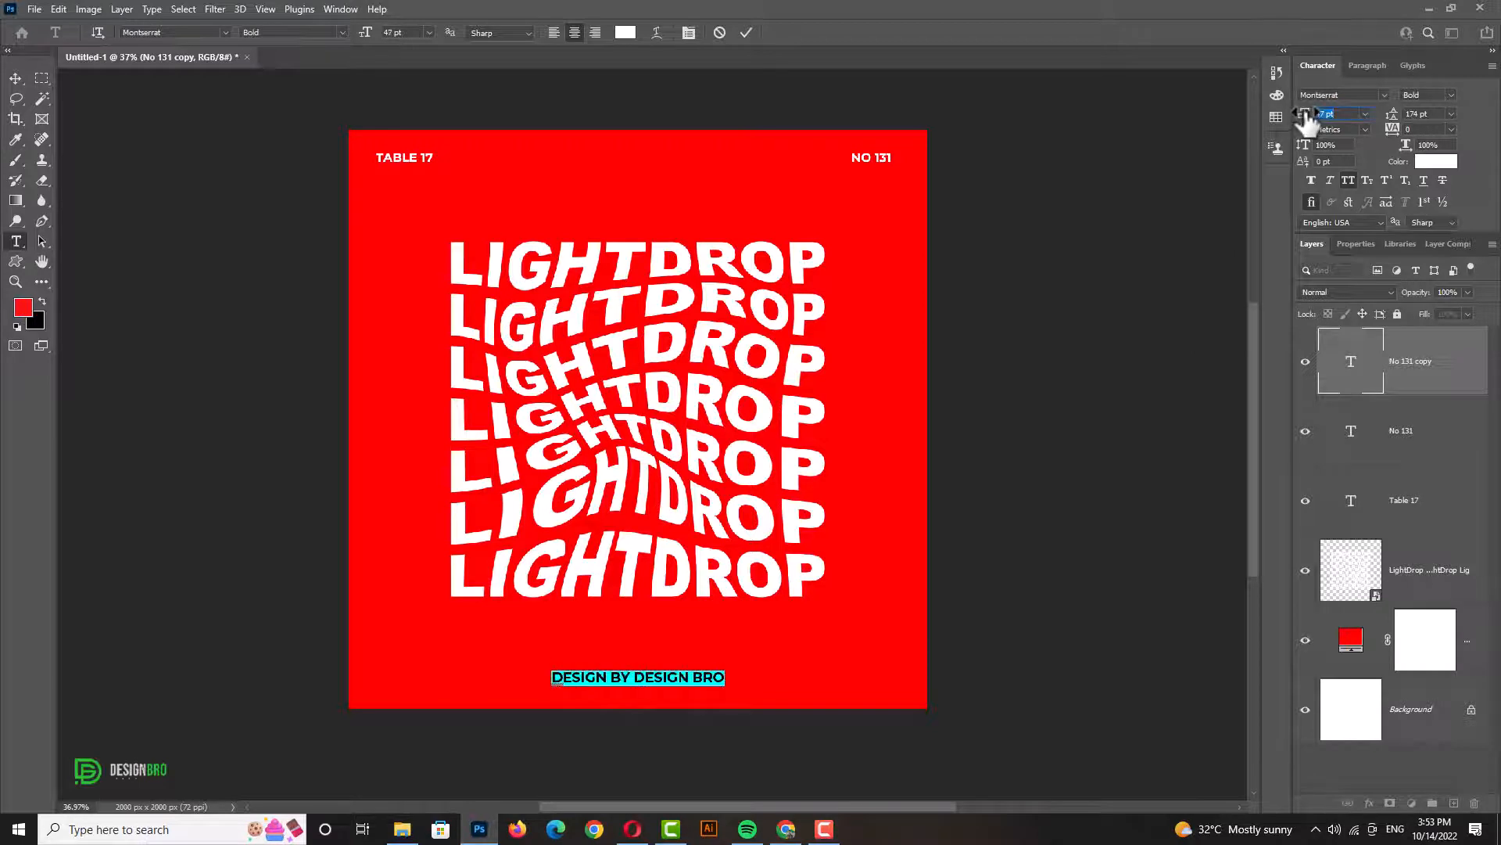
drag(635, 677, 784, 677)
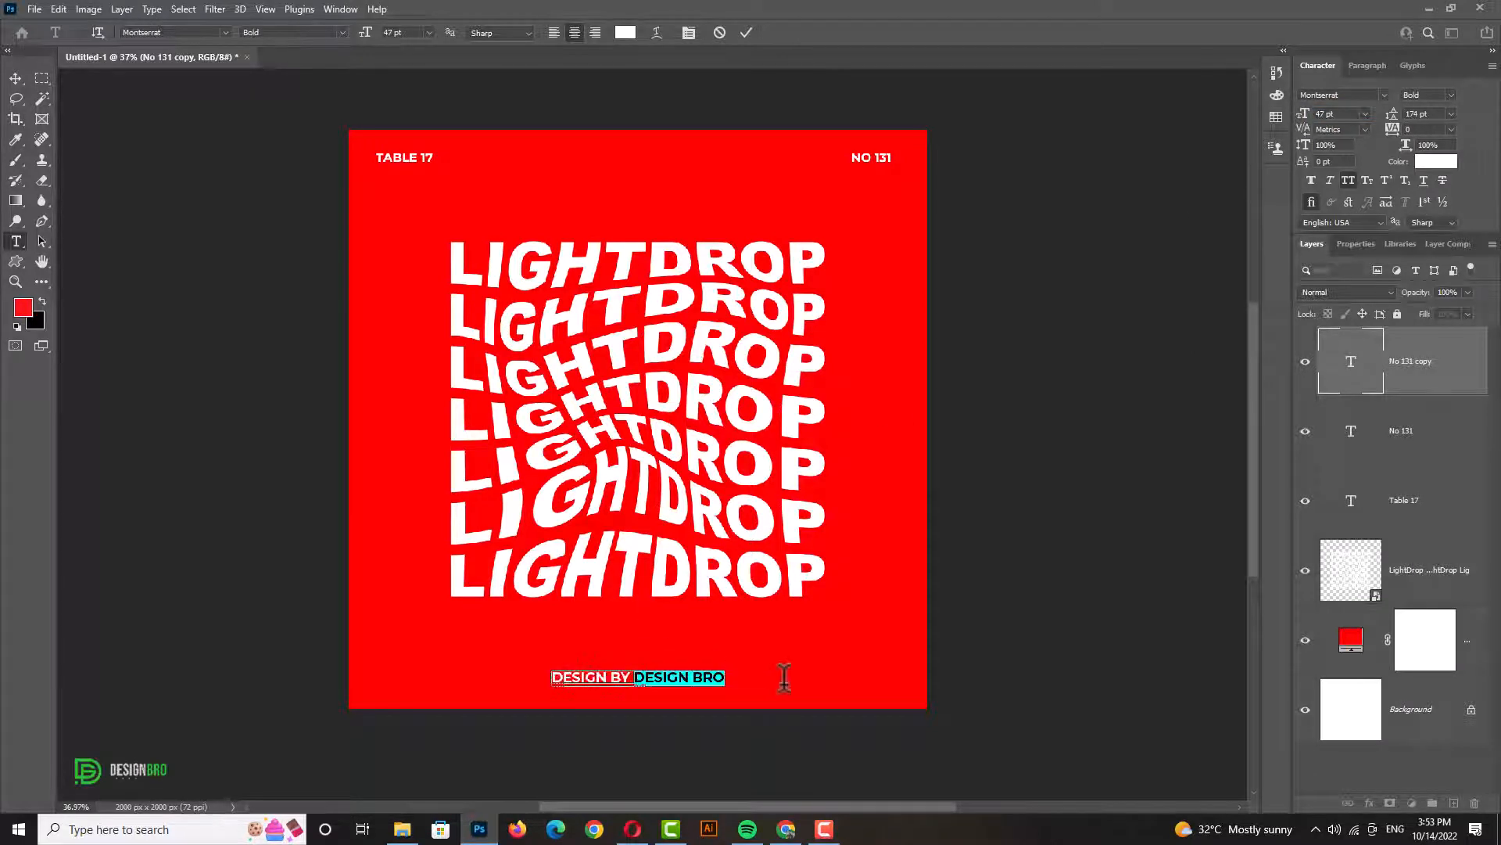
click(1437, 166)
drag(1189, 248, 1026, 376)
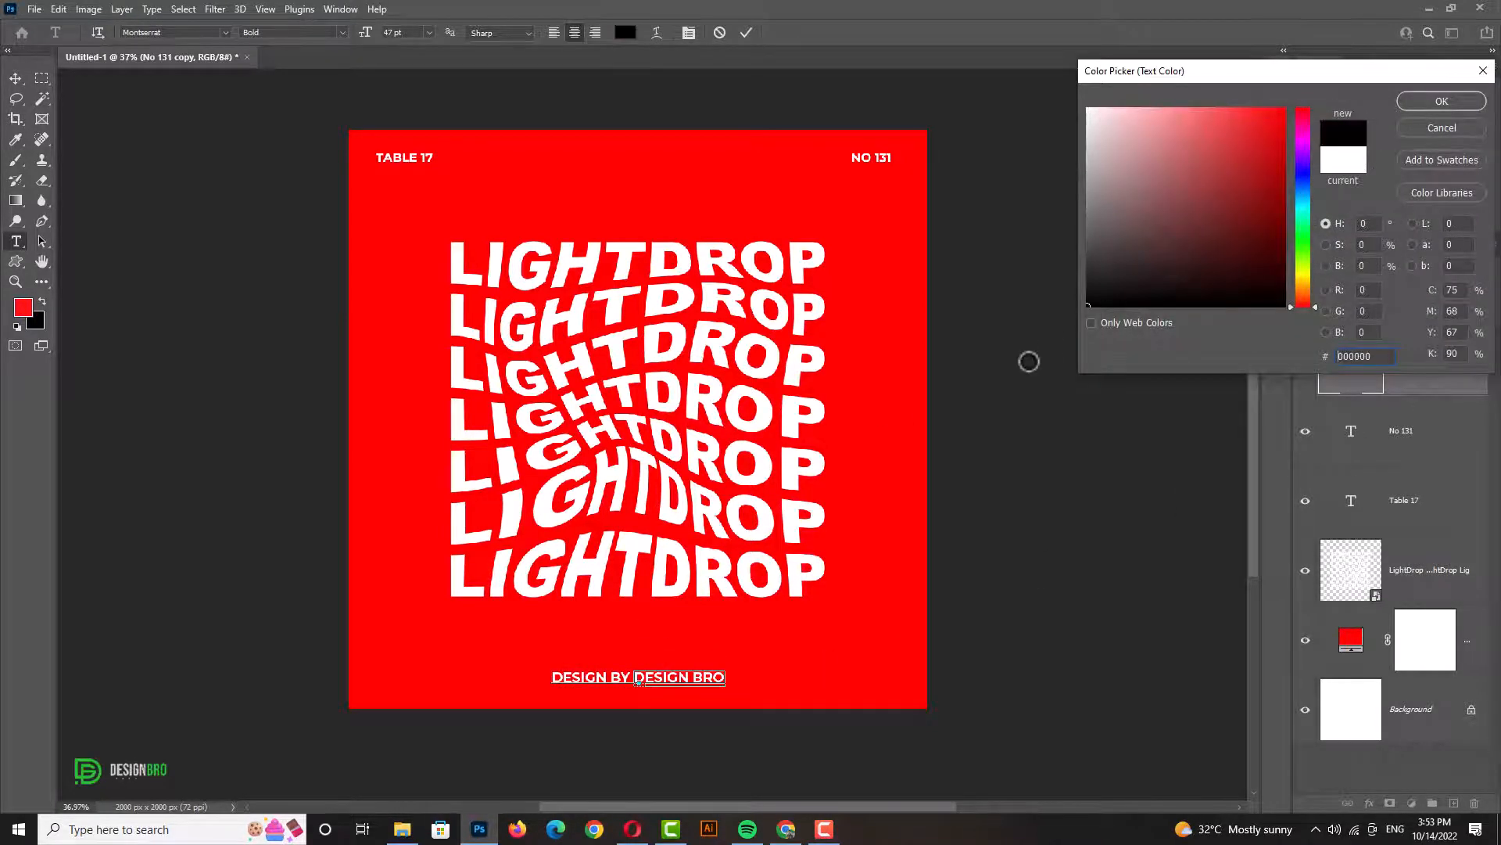
click(1439, 100)
Set the whole credit line's font size to 39 pt and commit the text.
key(ctrl+a)
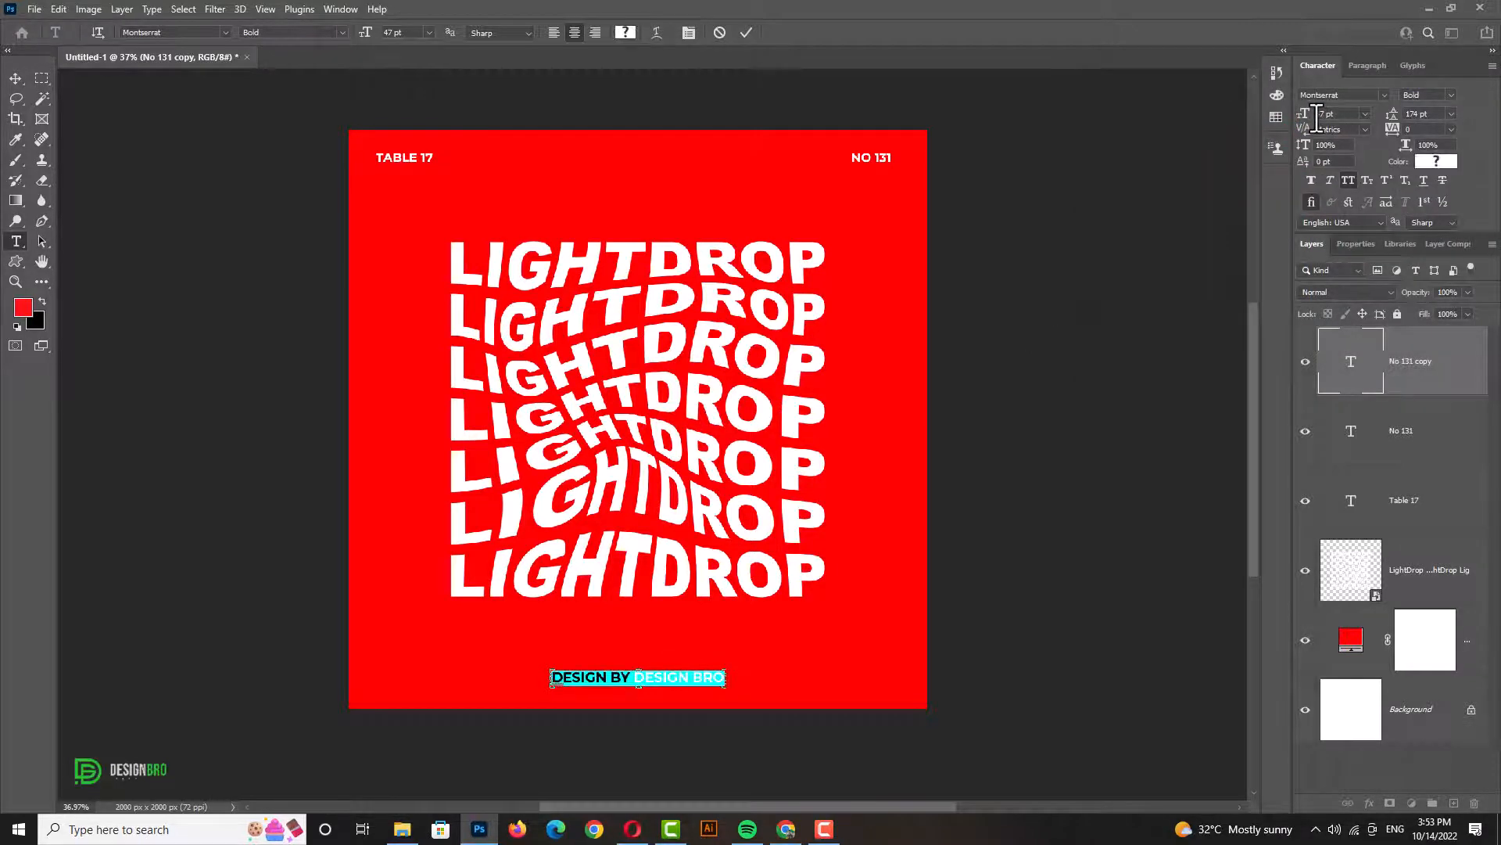
drag(1311, 122, 1303, 123)
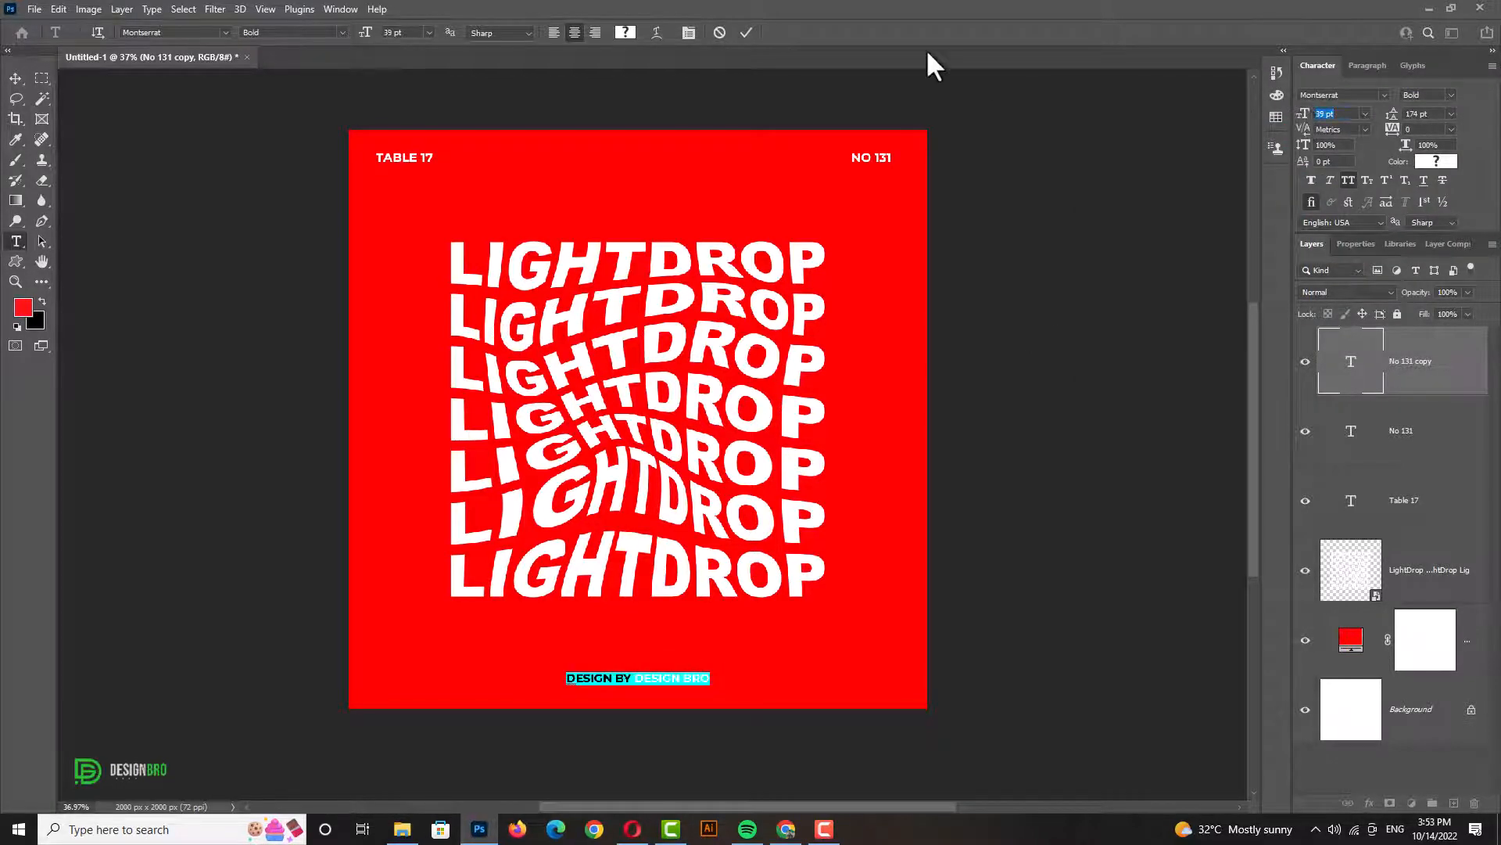
click(747, 32)
Center the credit line horizontally on the canvas, leaving nothing selected.
key(v)
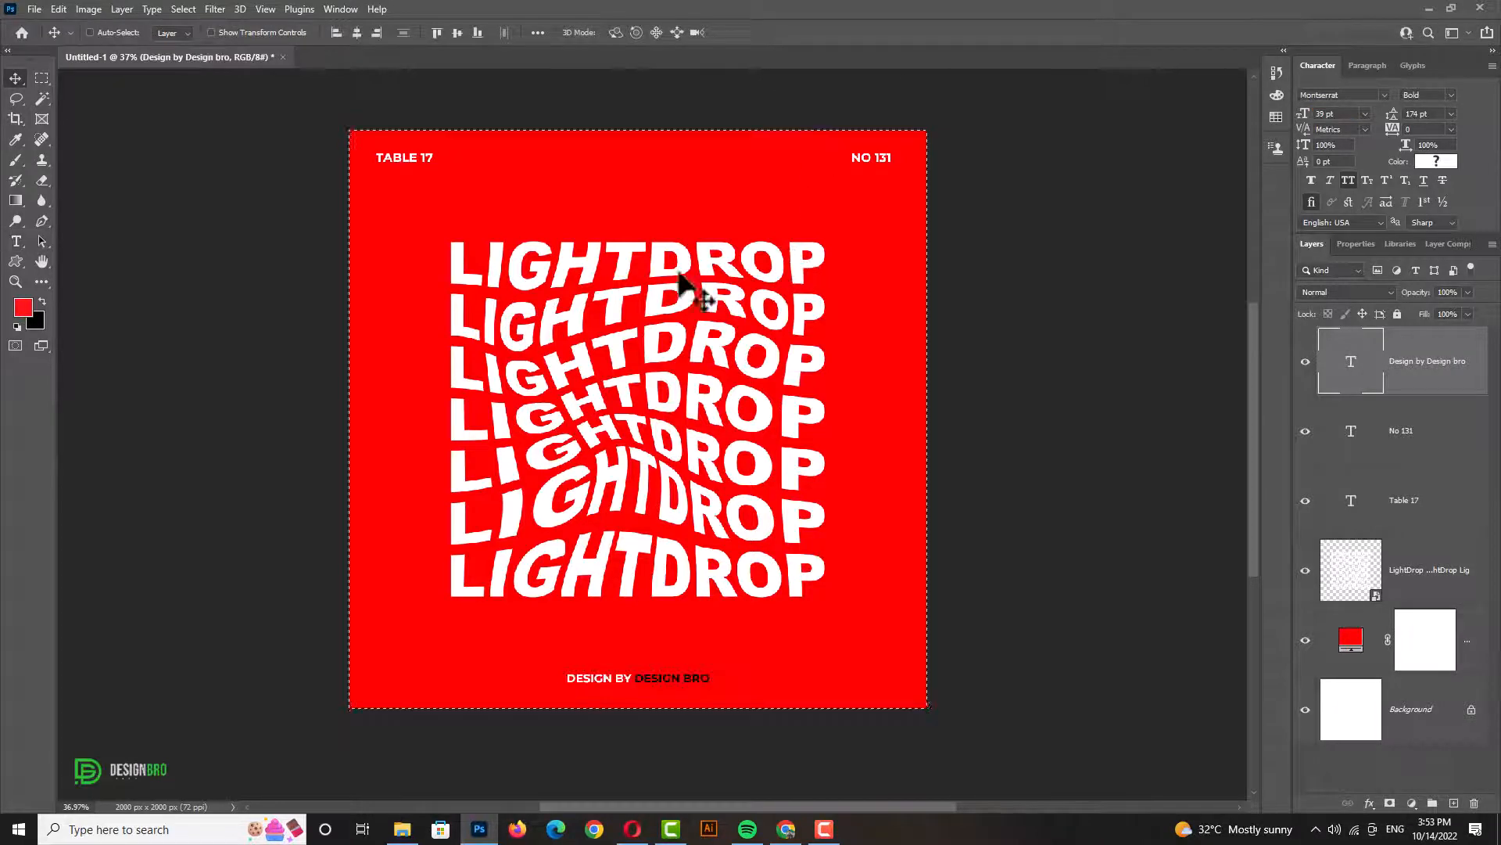
key(ctrl+a)
click(358, 30)
key(ctrl+d)
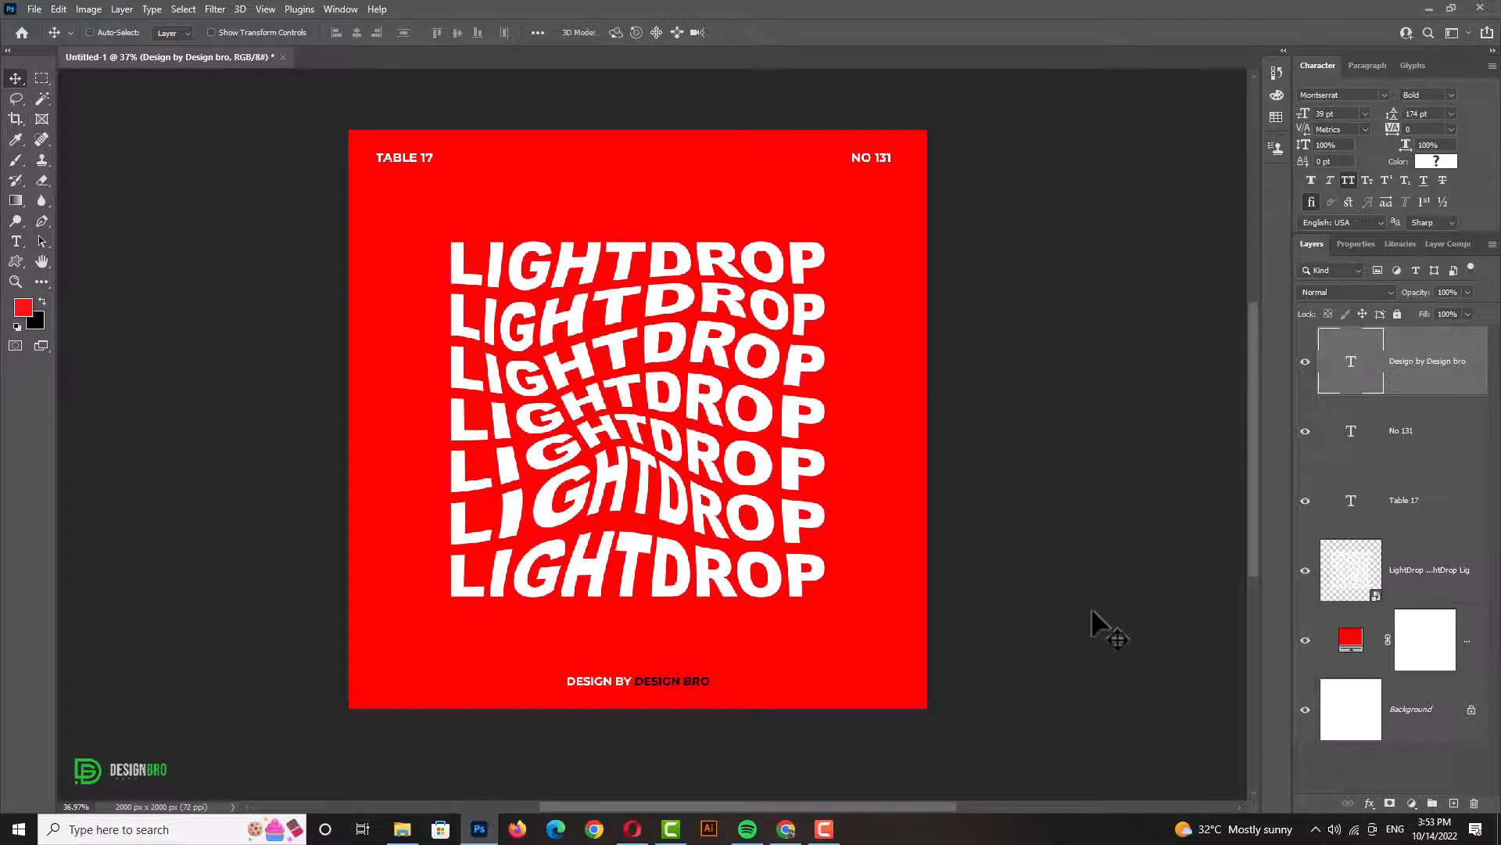
Place the glued paper 03 image from File Explorer on top of the design and scale it to about 197% to cover the canvas.
scroll(600, 378, down, 1)
scroll(601, 378, up, 1)
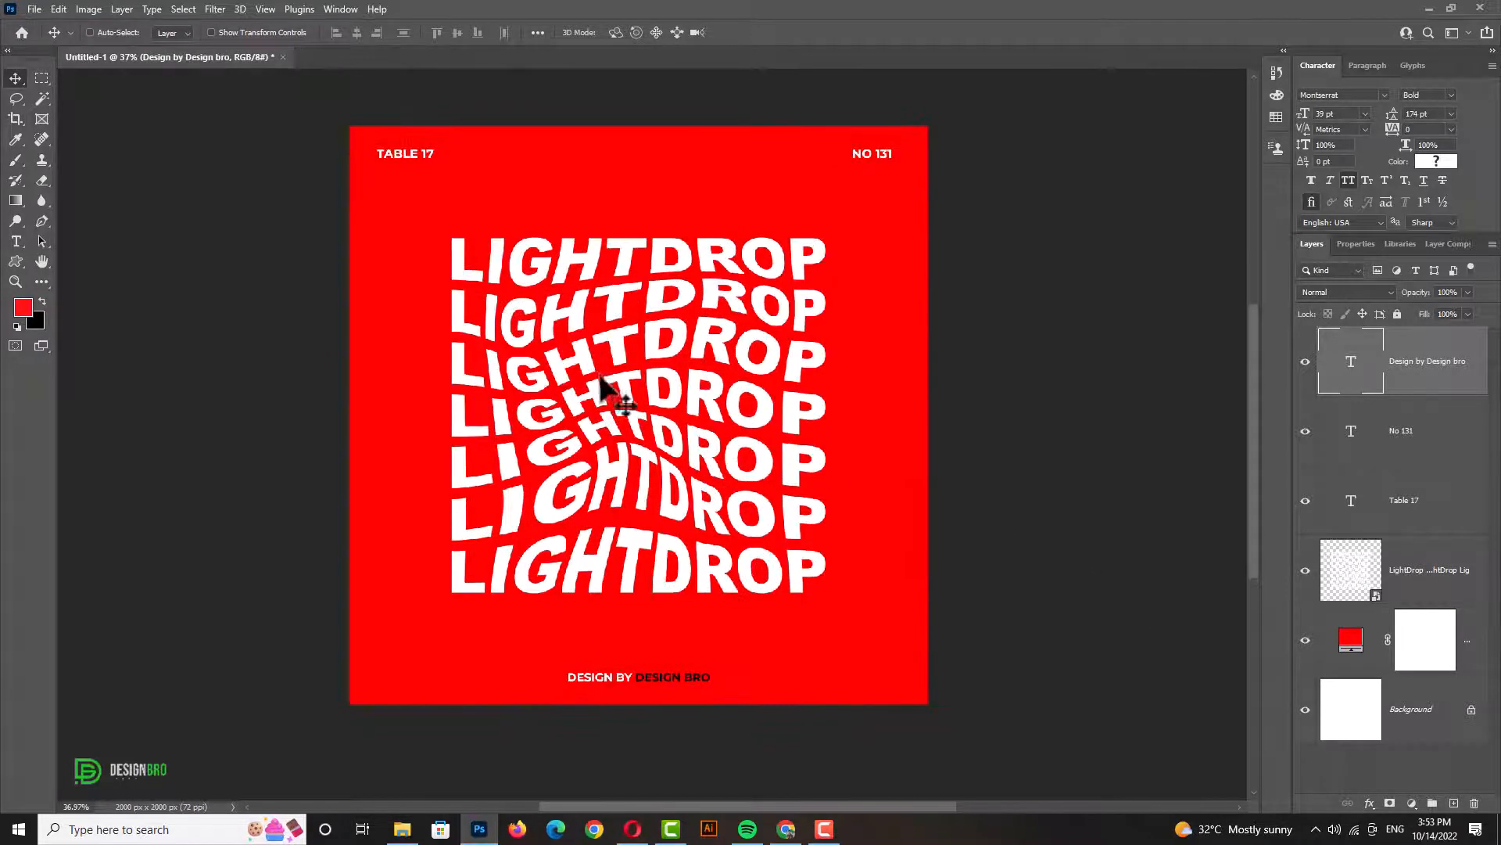
click(402, 829)
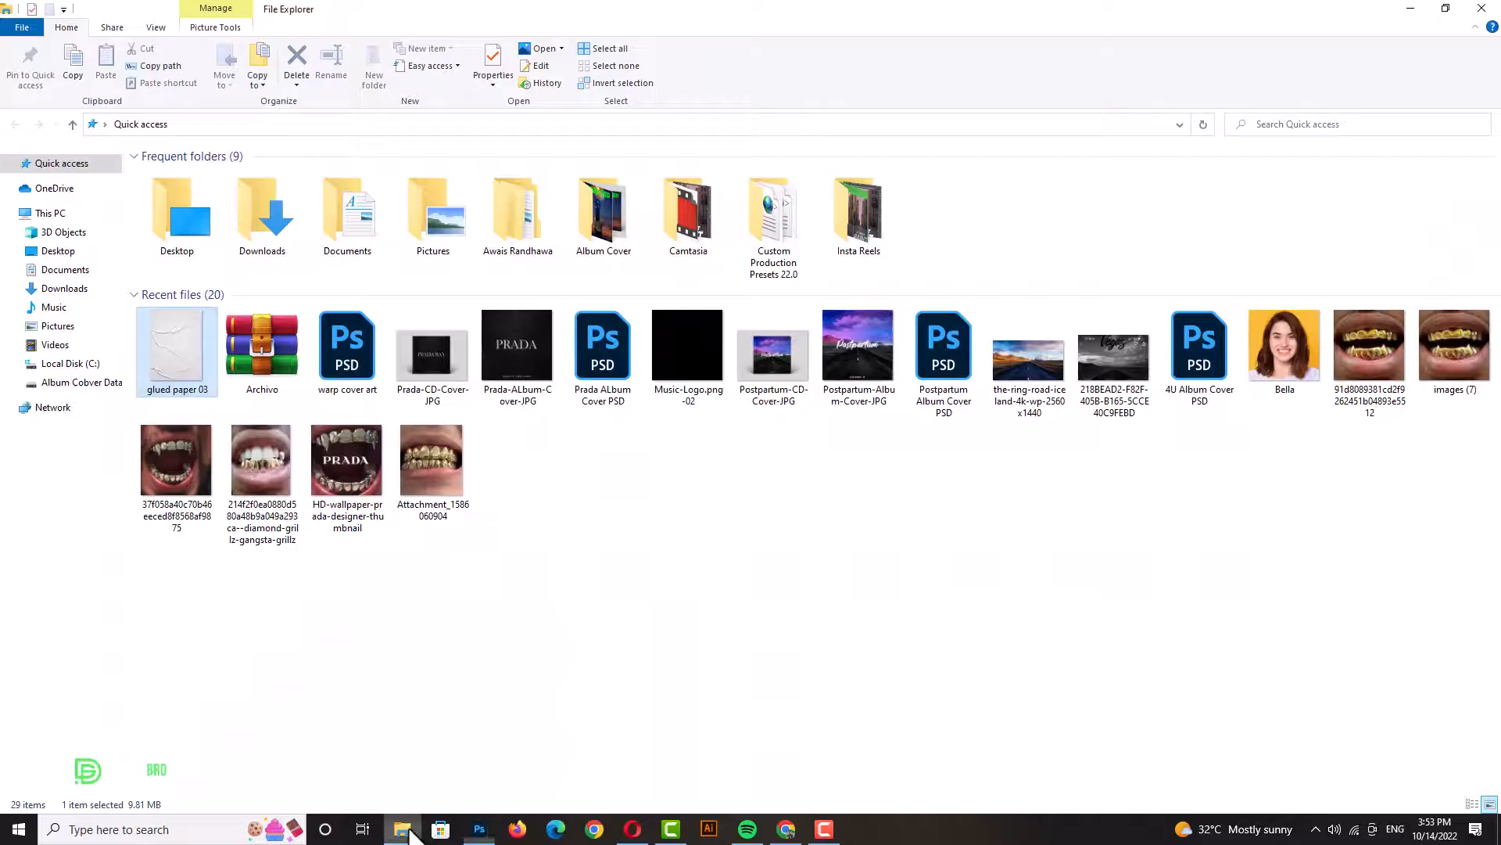
drag(181, 349, 483, 837)
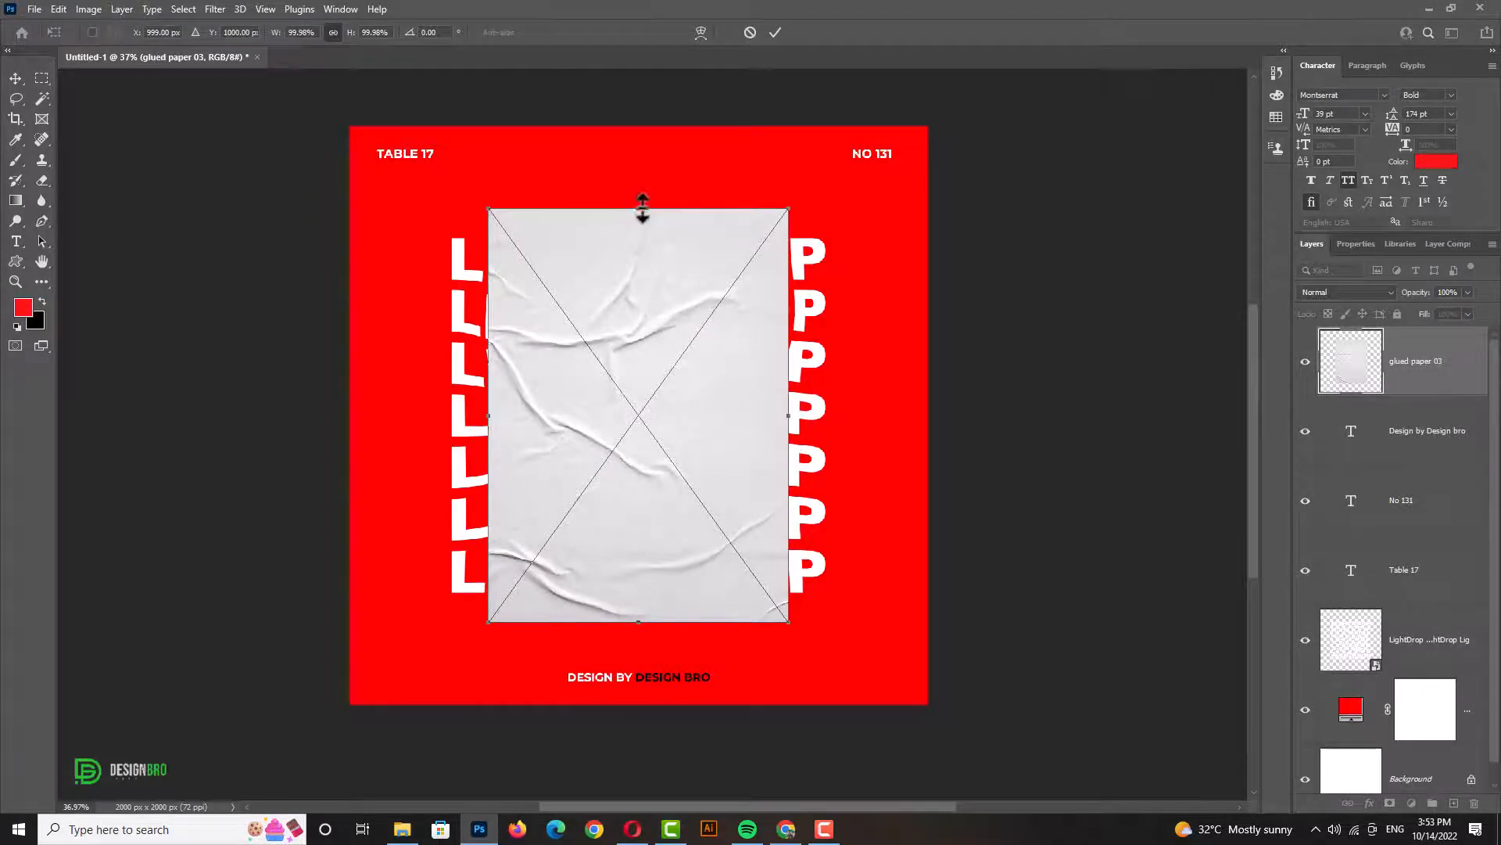
drag(638, 208, 655, 15)
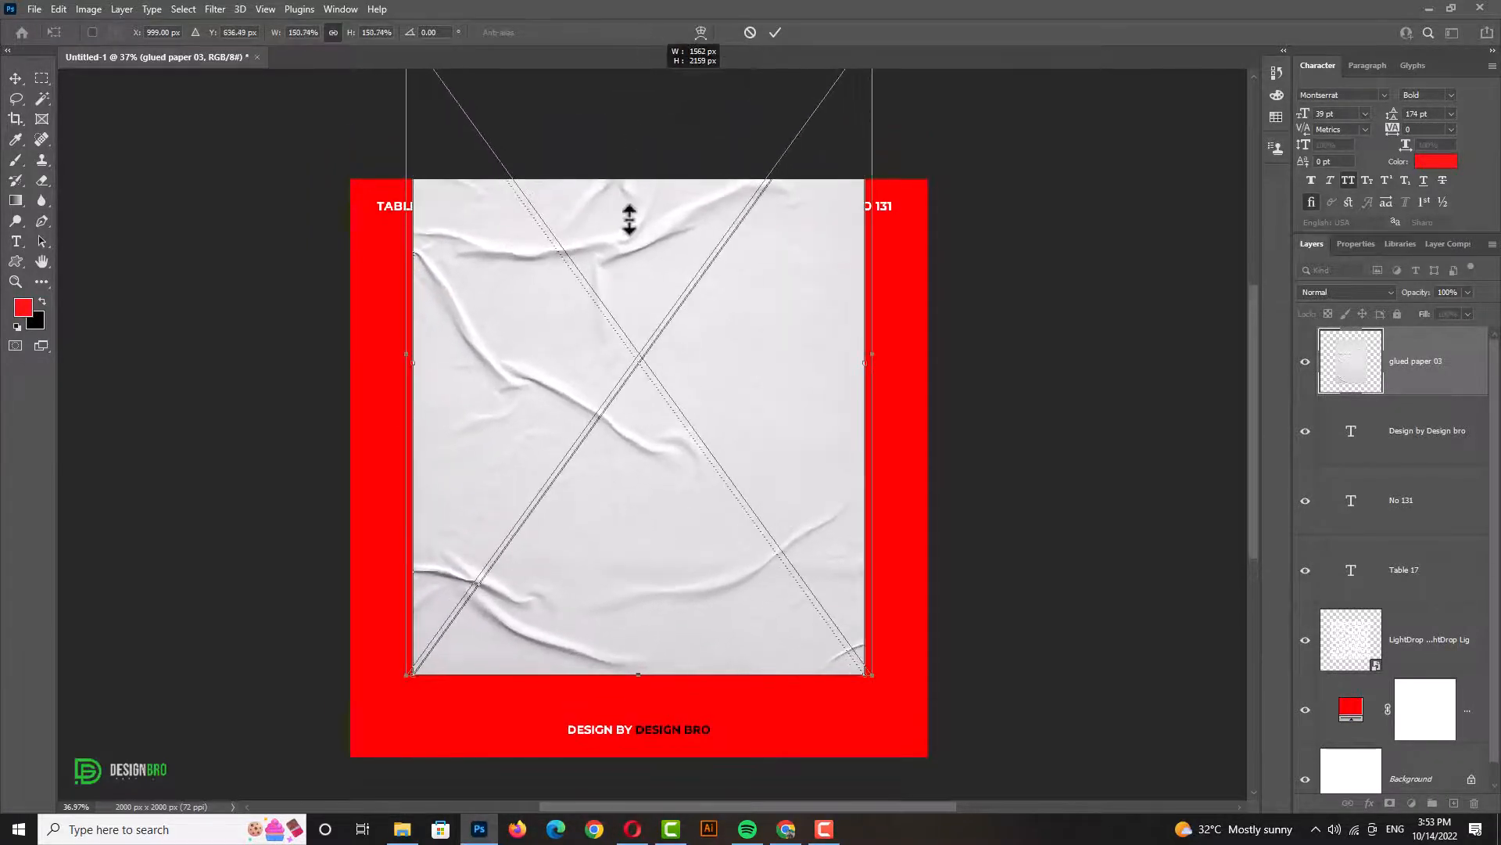
scroll(627, 261, down, 3)
drag(635, 564, 640, 684)
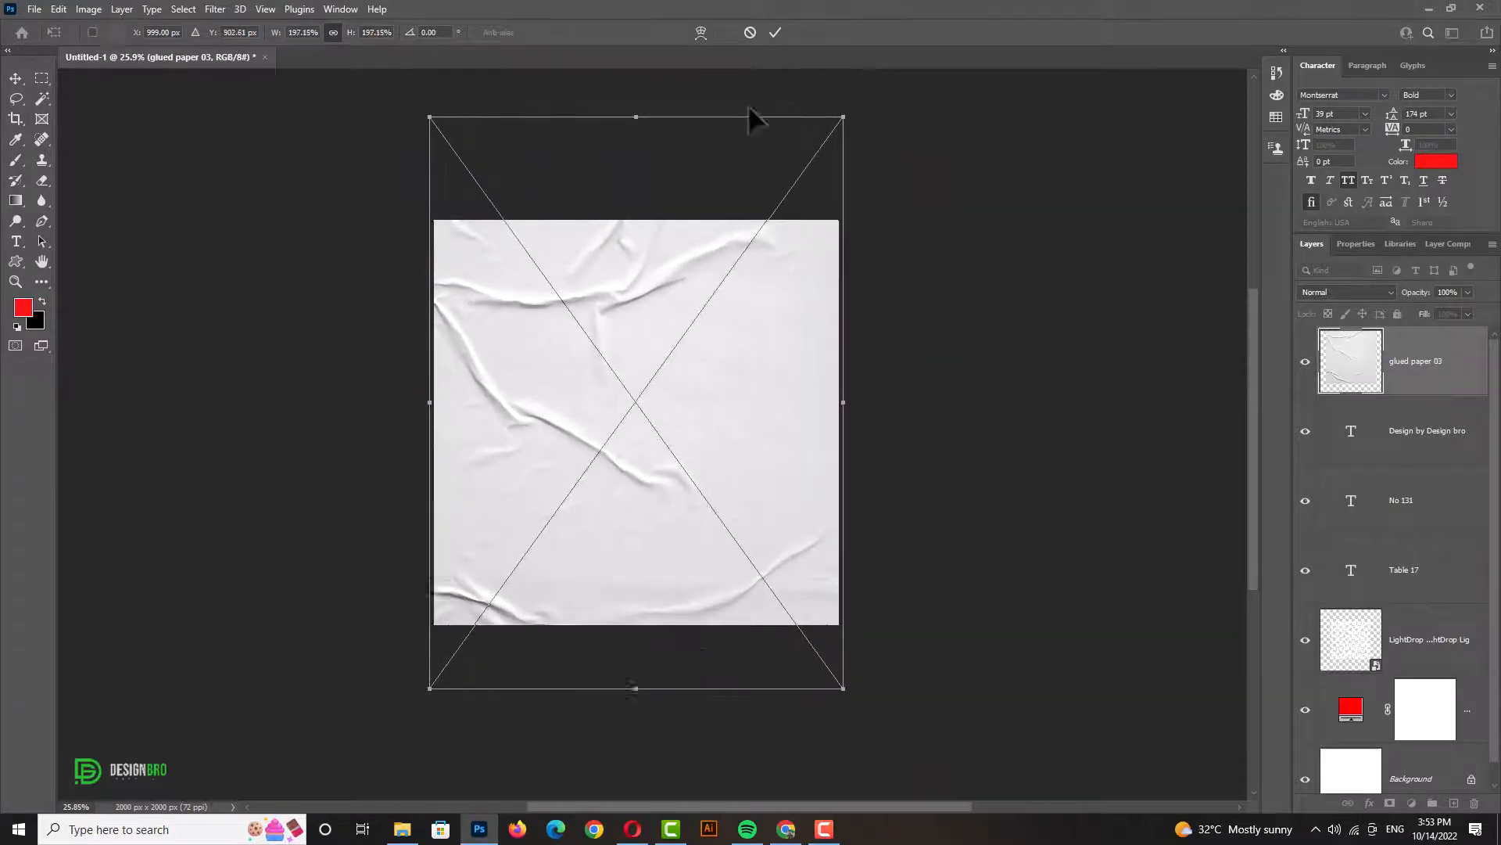
click(775, 32)
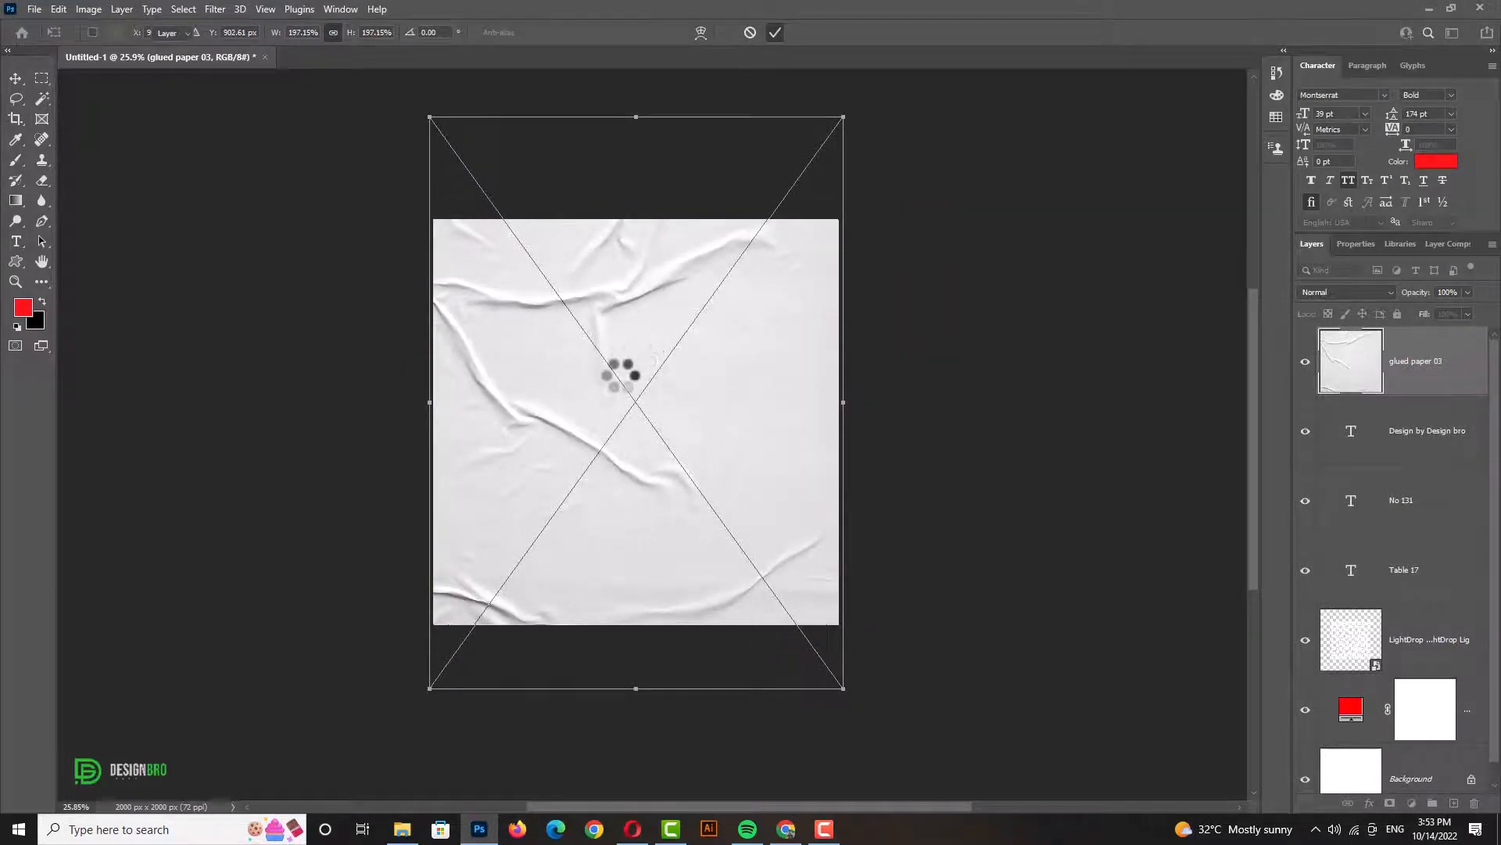
Set the glued paper 03 layer's blend mode to Multiply.
scroll(611, 391, up, 3)
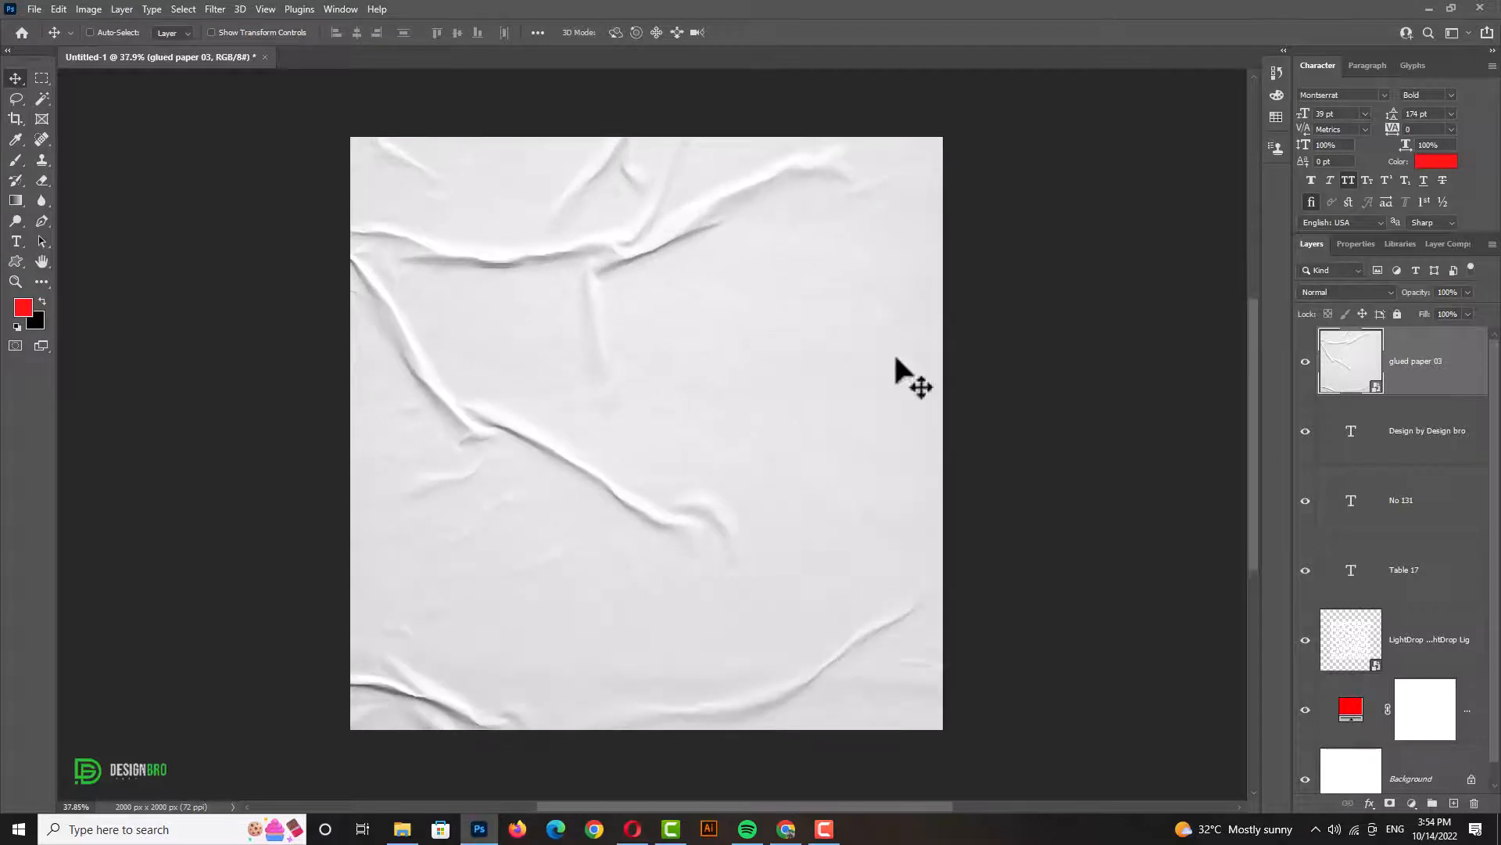
click(1321, 289)
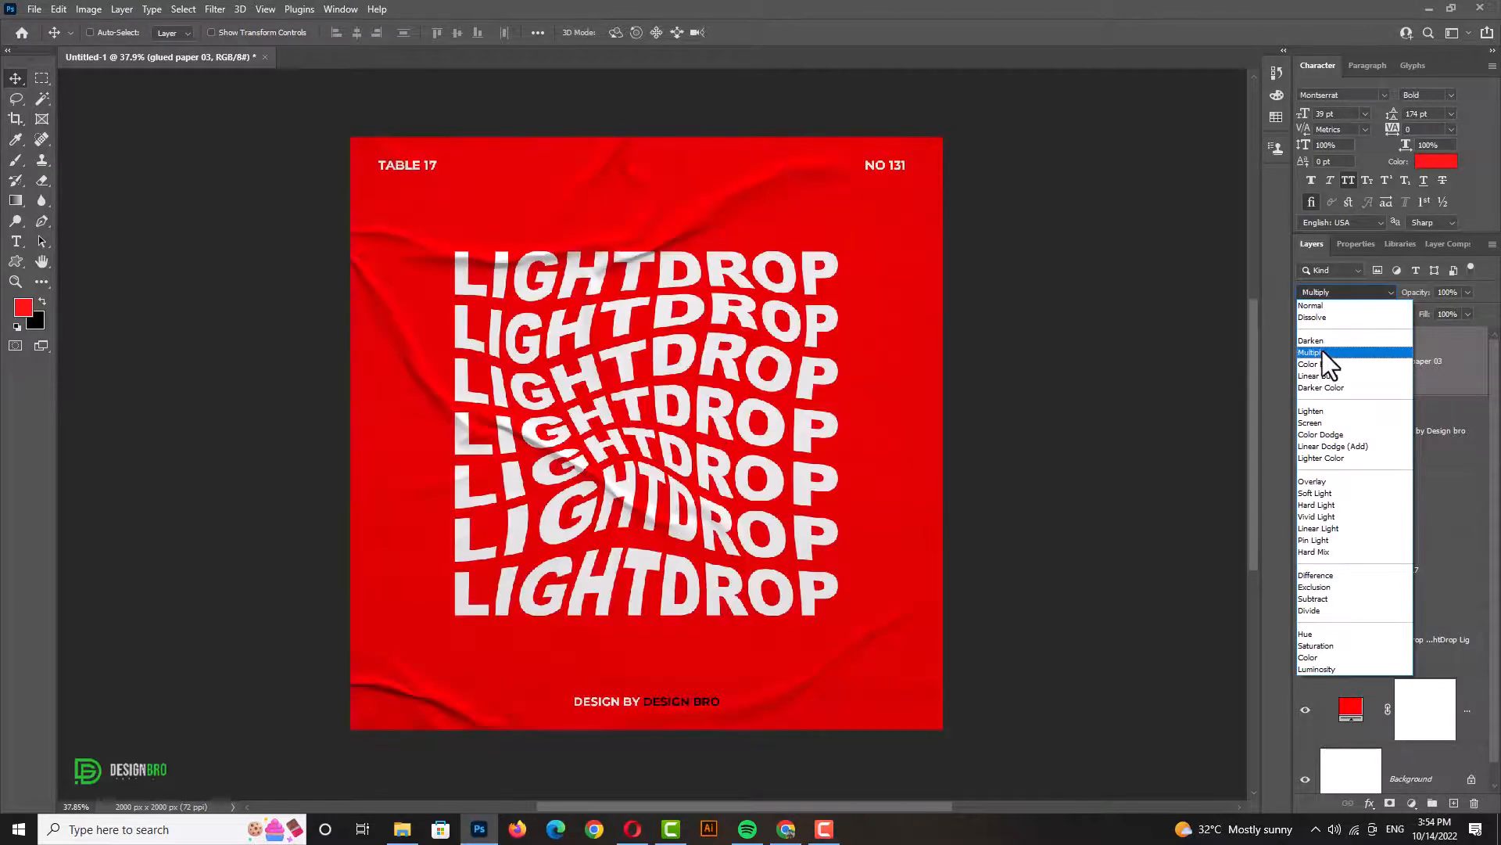
click(1321, 351)
mouse_move(726, 393)
mouse_down()
mouse_move(712, 374)
mouse_move(718, 389)
mouse_up()
scroll(663, 267, down, 1)
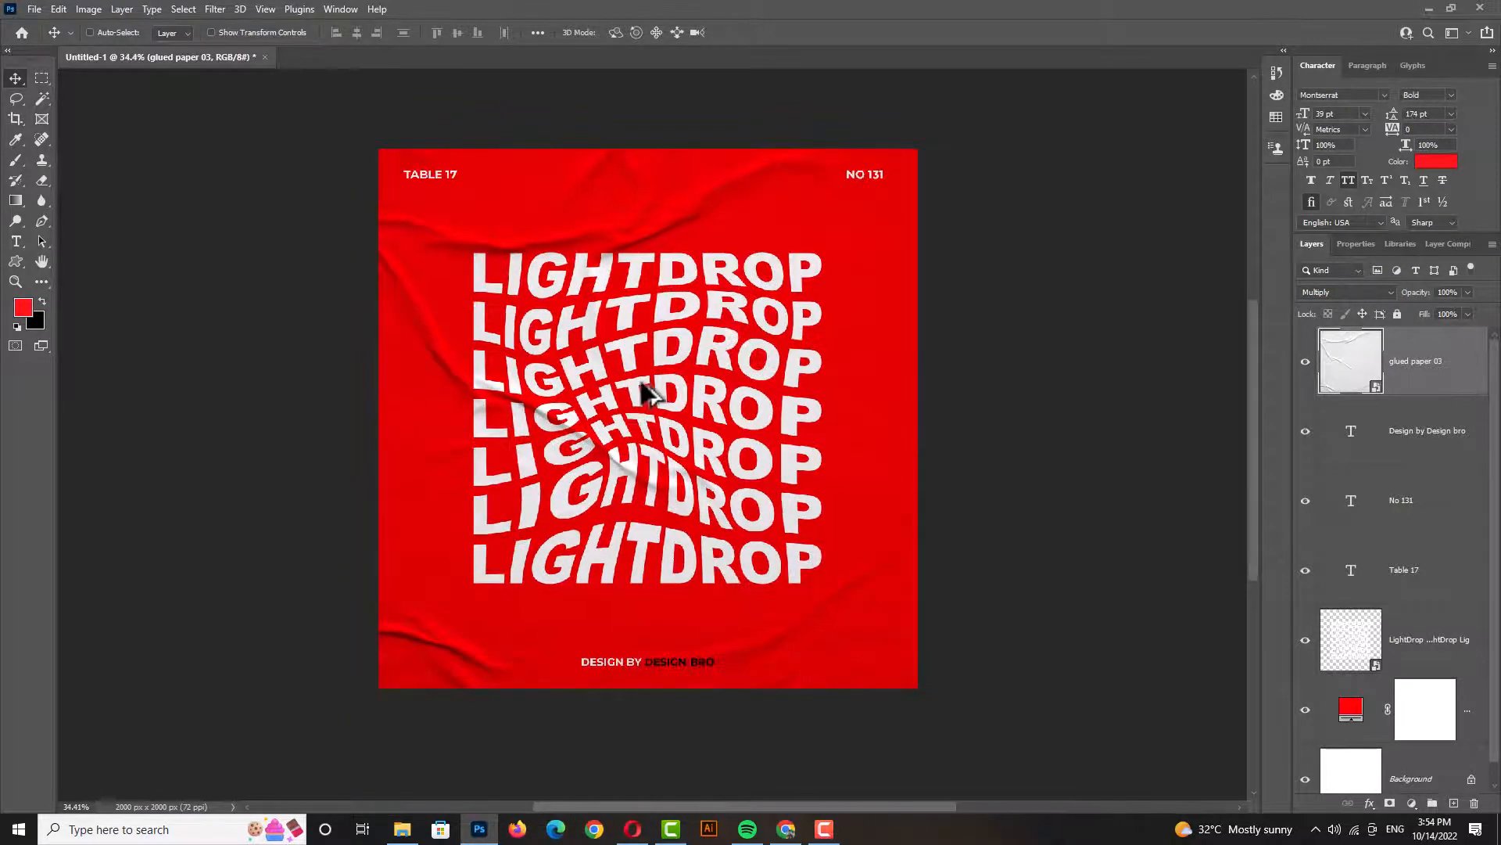
scroll(646, 391, up, 1)
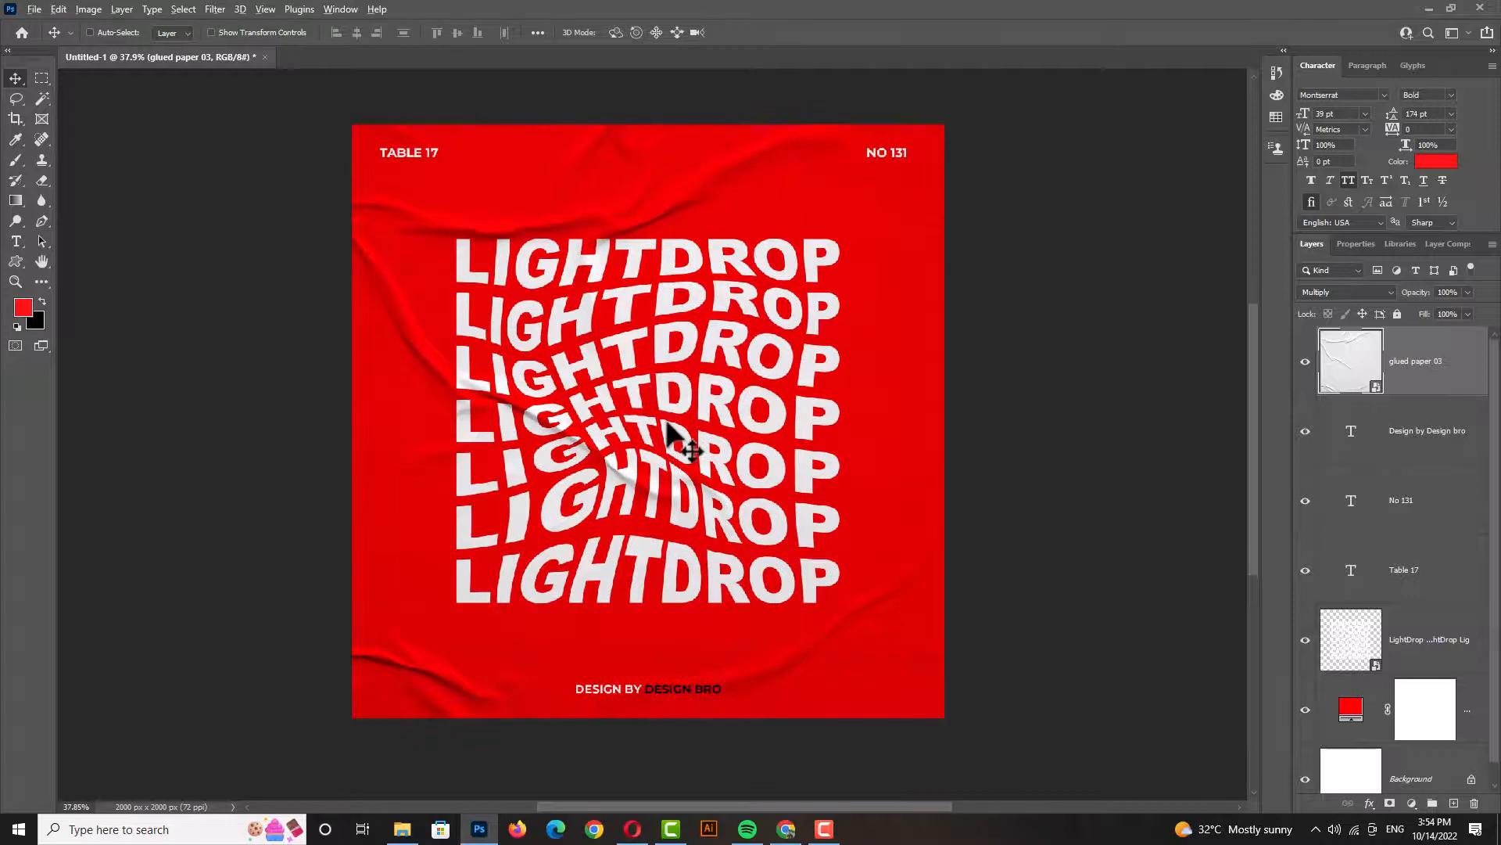
scroll(667, 423, up, 1)
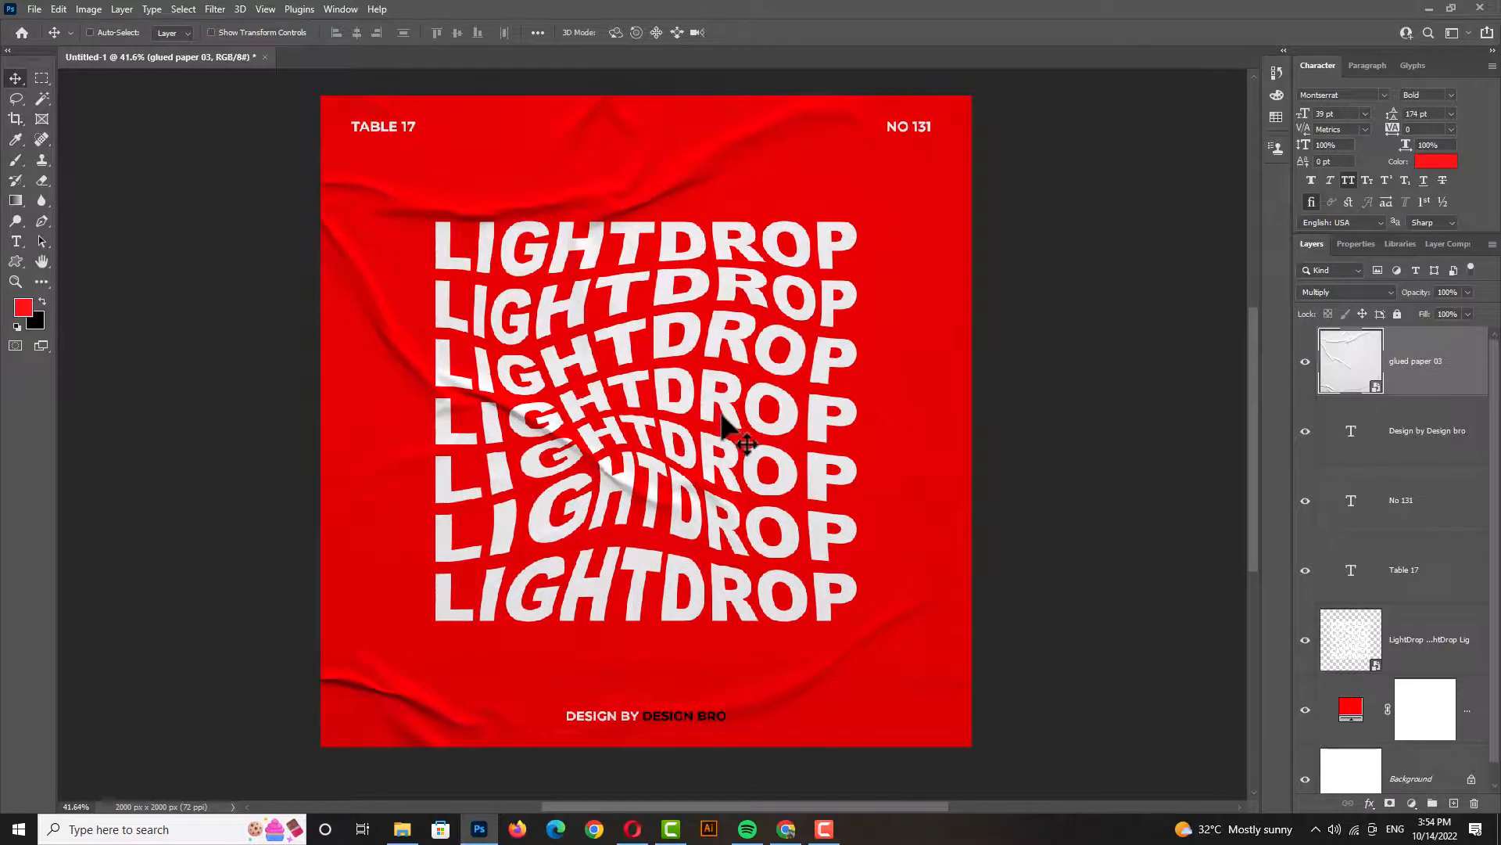